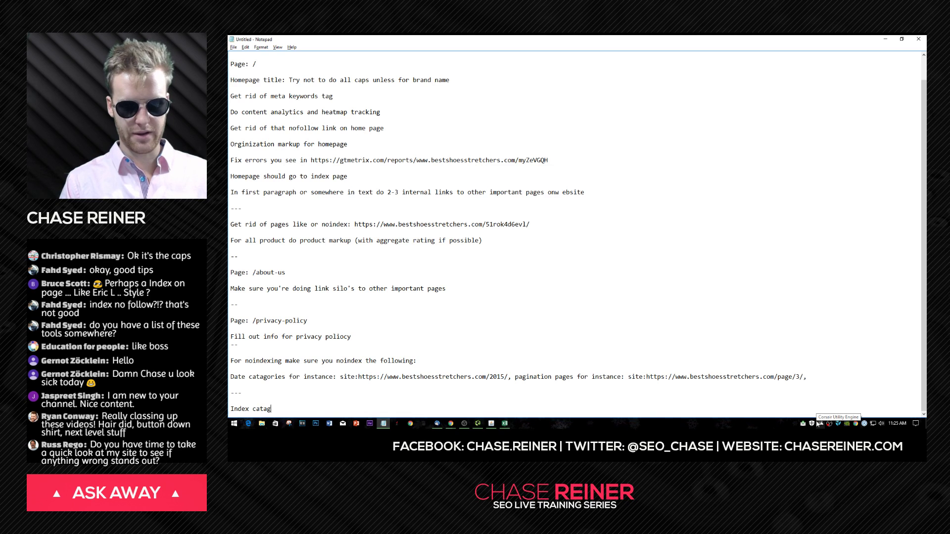
text(ory pages if they a)
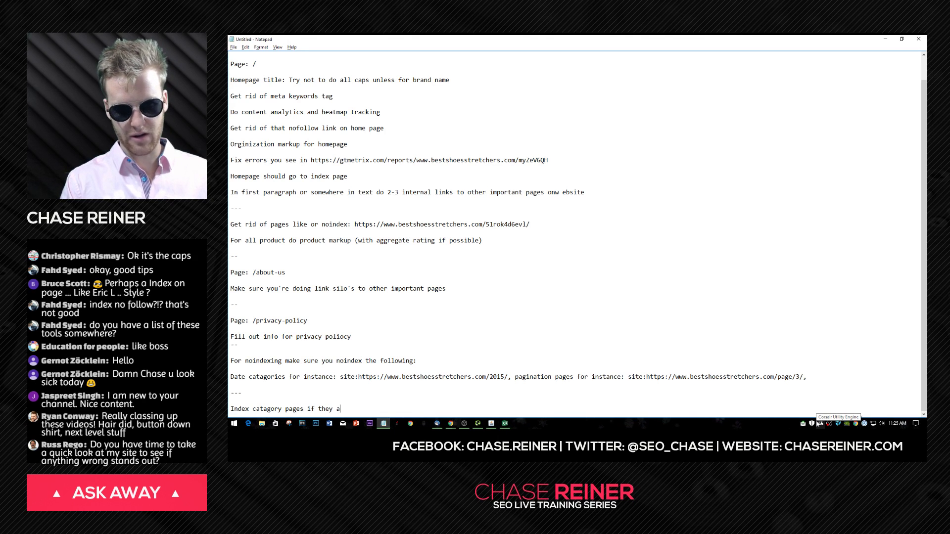
text(re different )
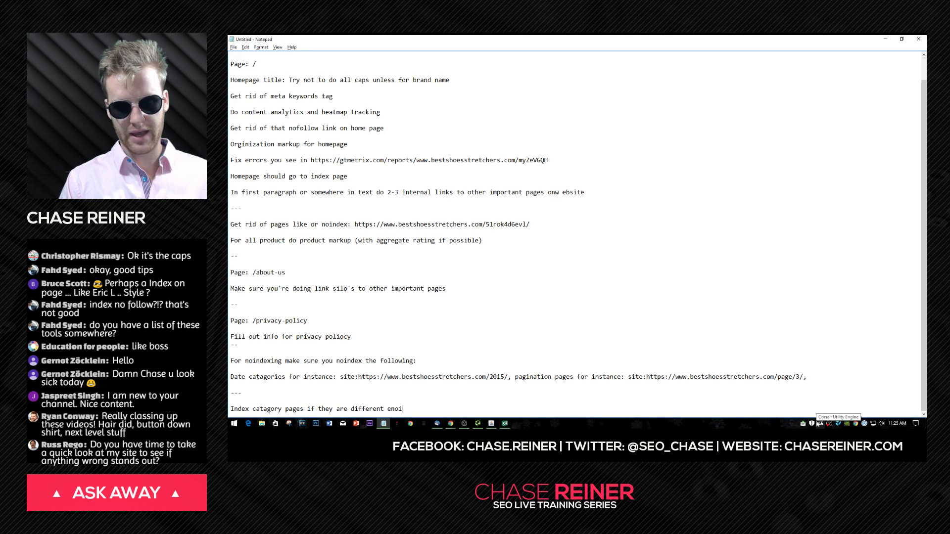
text(enoi)
key(BackSpace)
text(ugh and include link silos.)
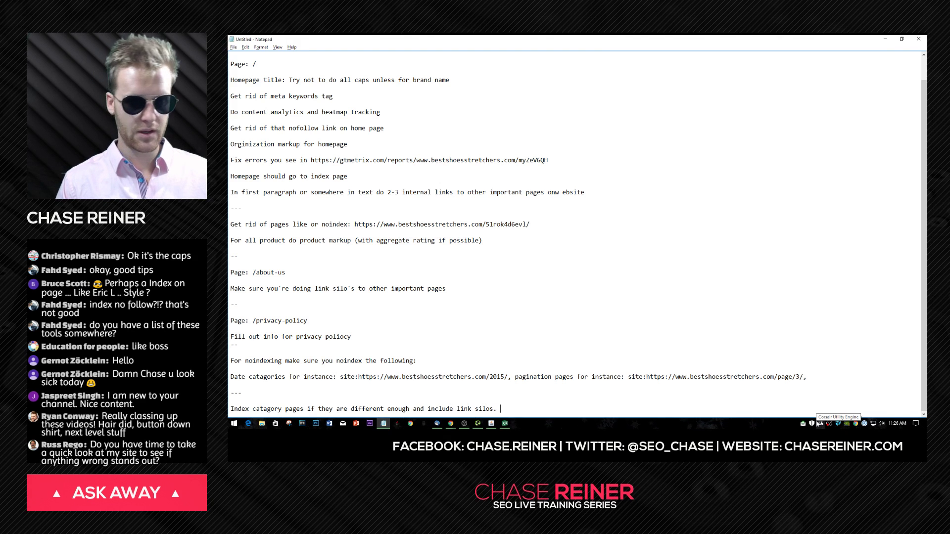
key(BackSpace)
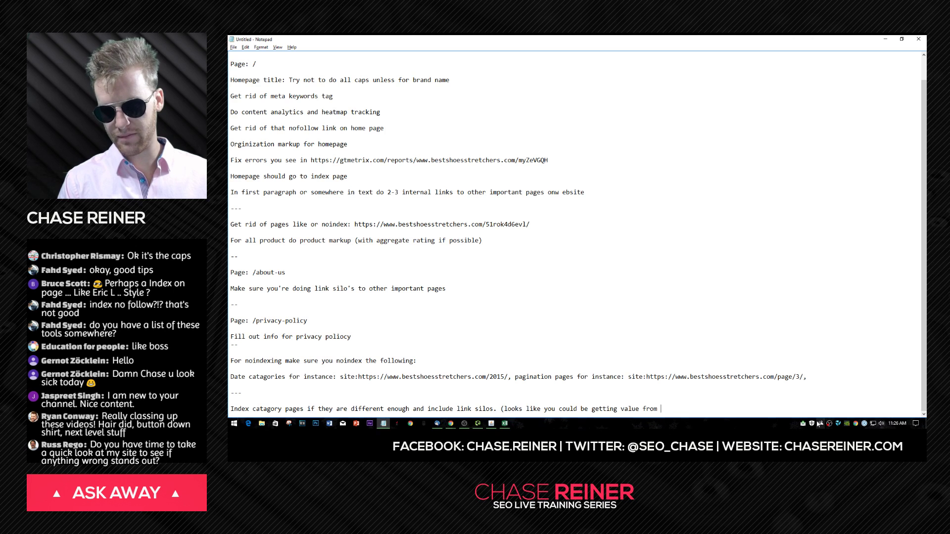
text(https://www.bestshoesstretchers.com/category/shoe-rack/)
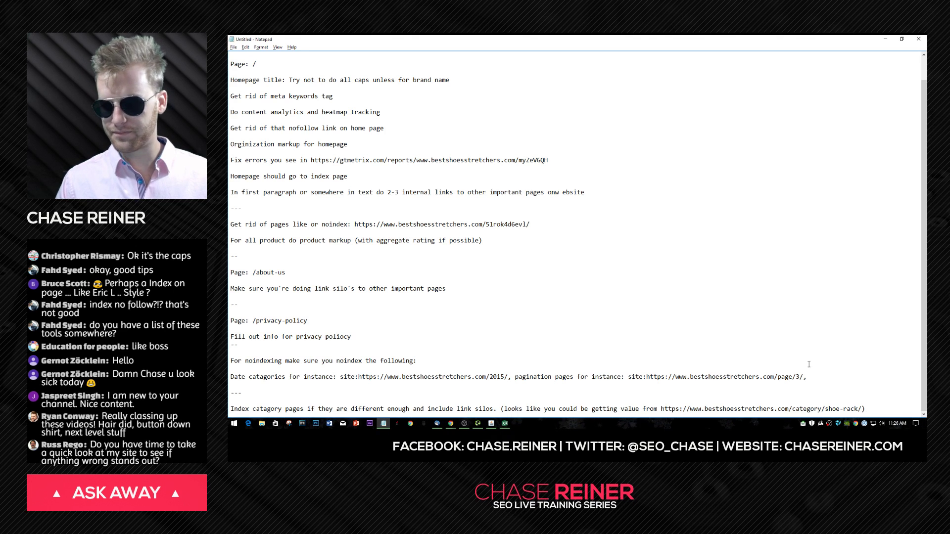
click(885, 39)
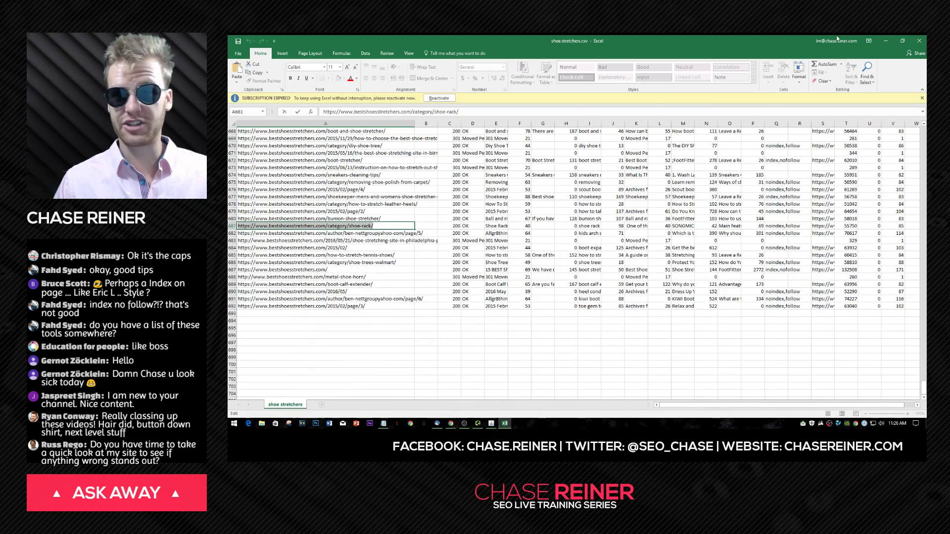
key(alt+Tab)
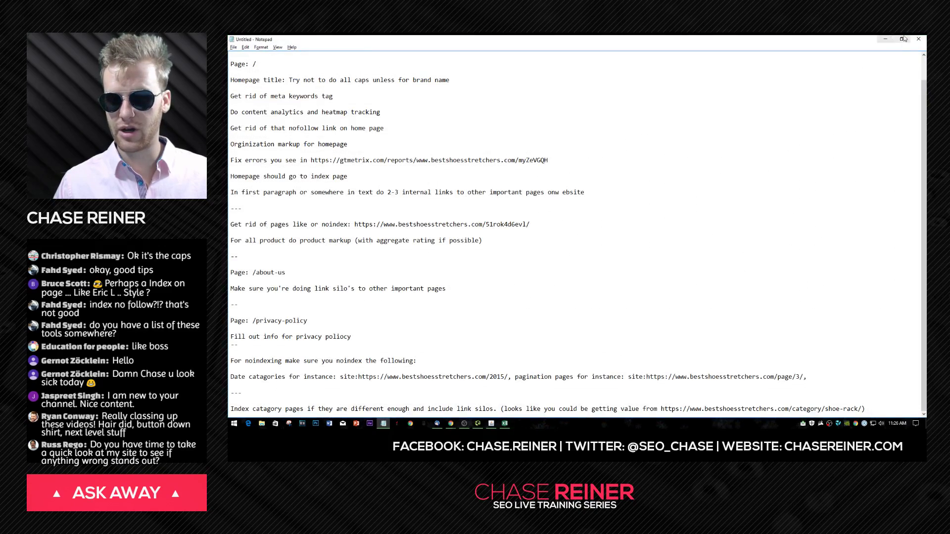
drag(874, 38, 712, 35)
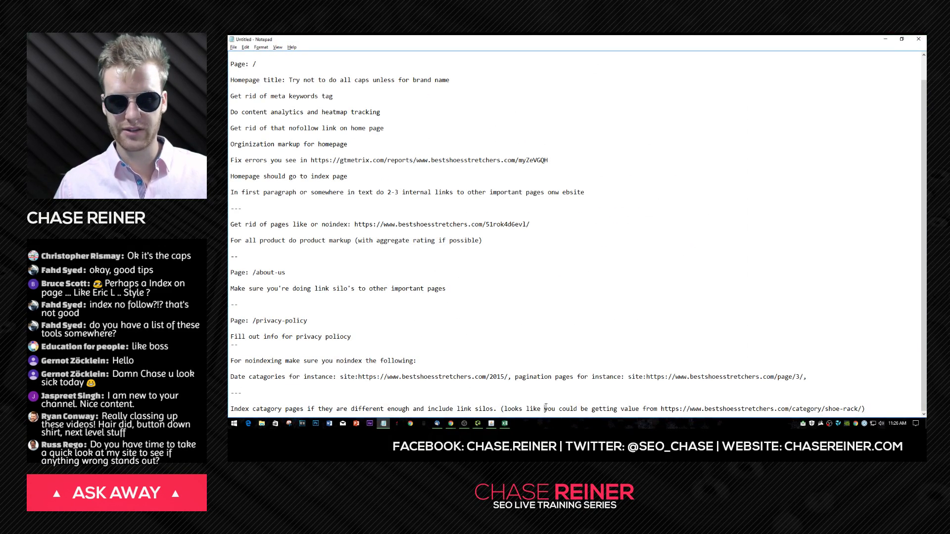
- Insert "Also make sure your keyword targeting is different enough if so." after "include link silos." in the category pages note
click(498, 409)
text(Also make sure)
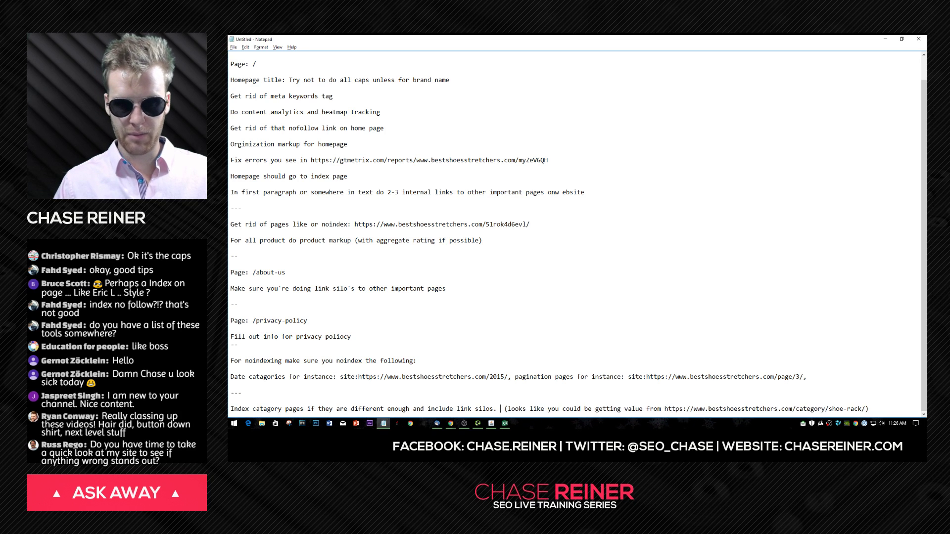
text( your ti)
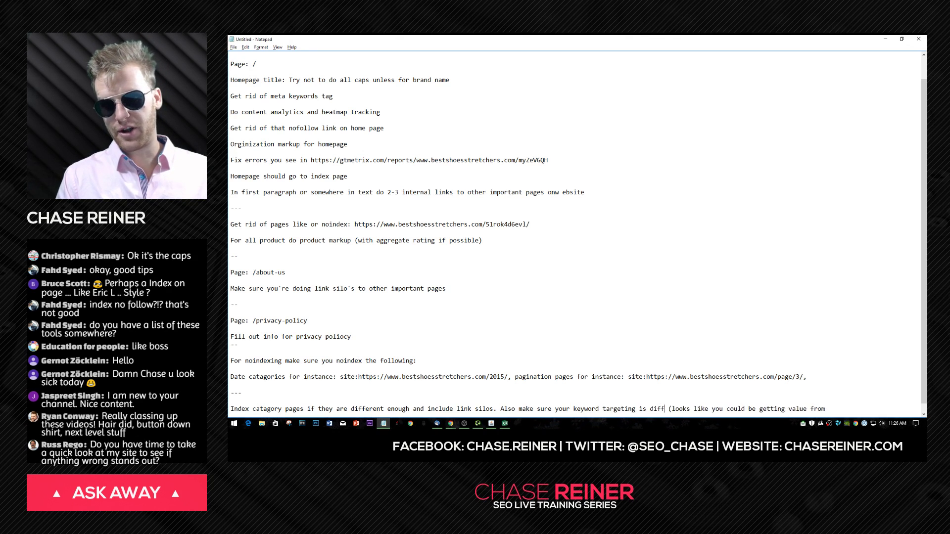
text(enough)
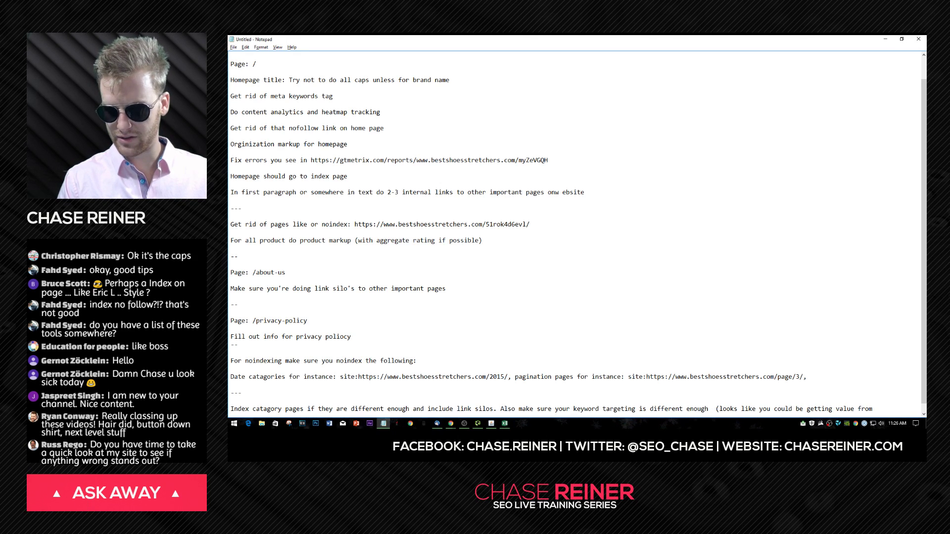
key(BackSpace)
text(if so.)
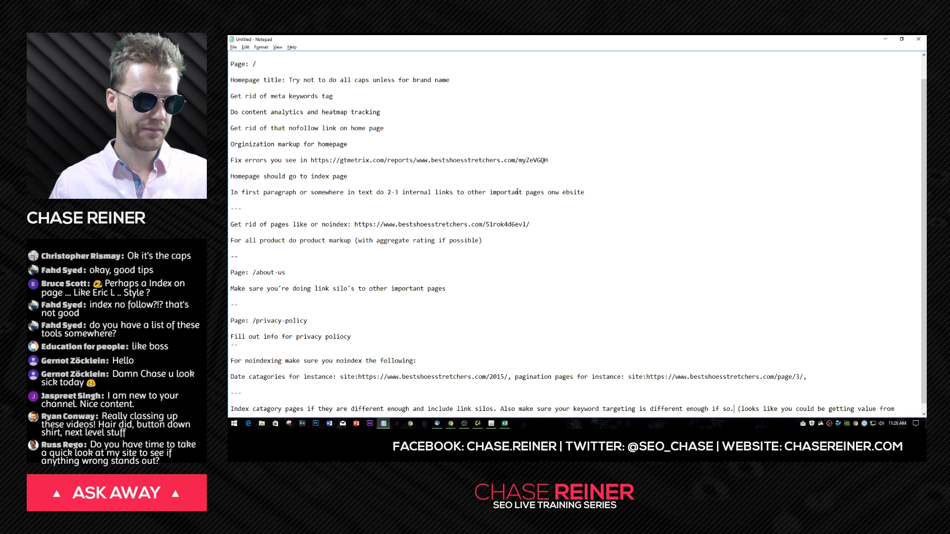
- Switch to the shoe stretchers.csv crawl in Excel and examine the page URLs upward from the end of the list
click(882, 39)
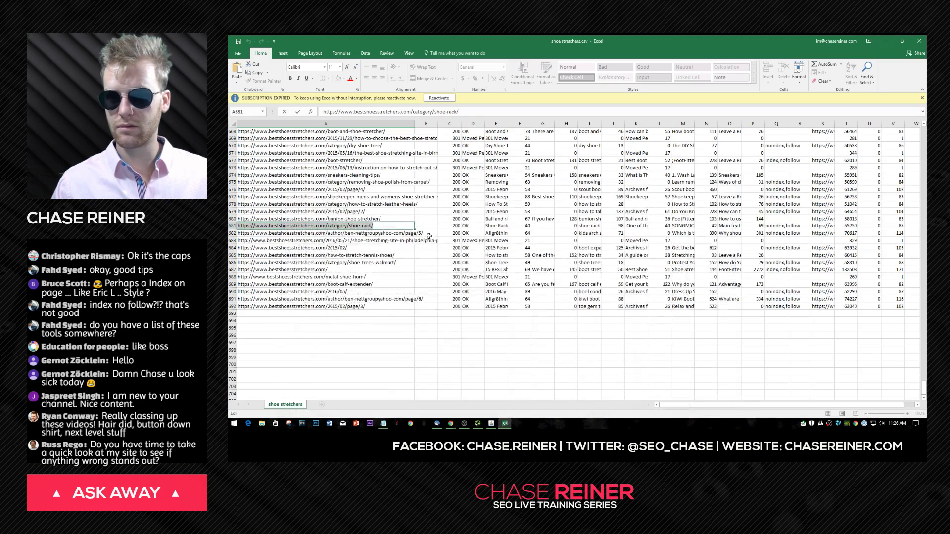
click(377, 213)
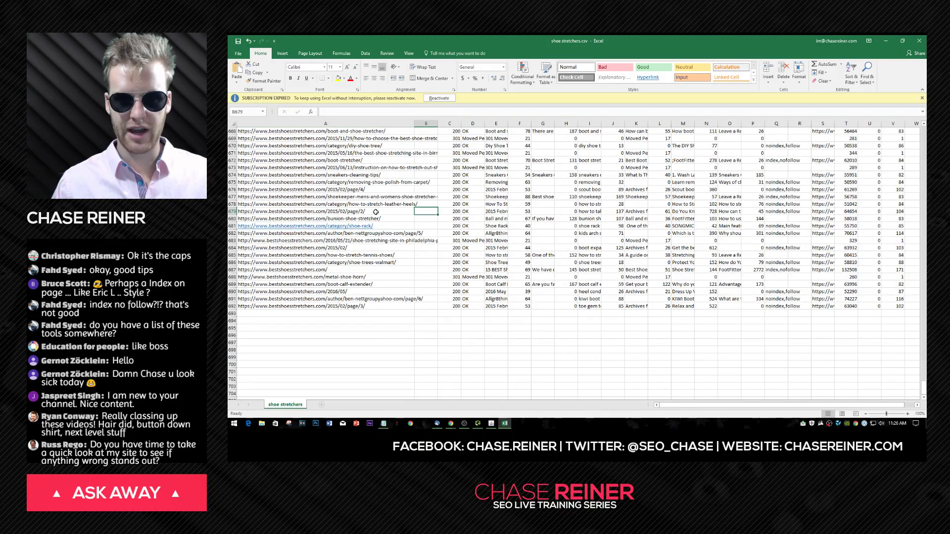
scroll(389, 230, up, 1)
click(394, 211)
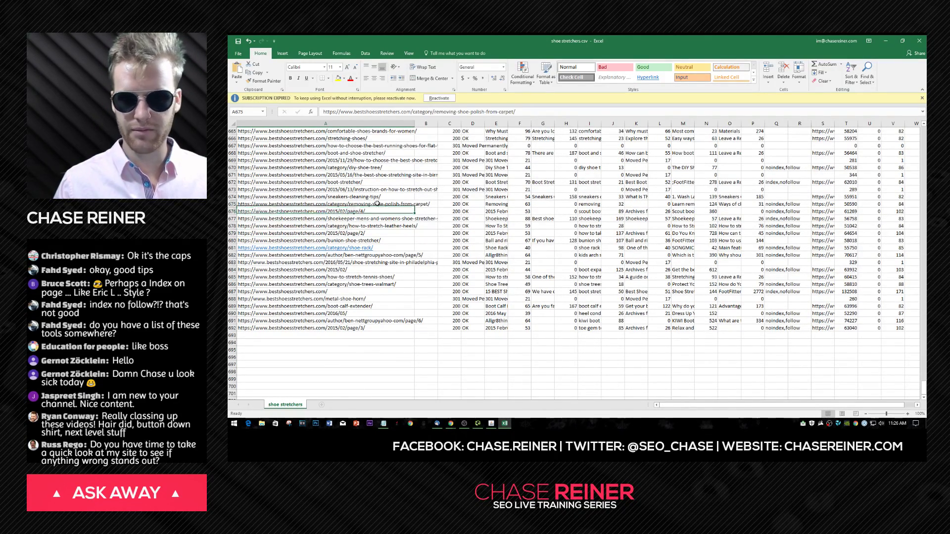
click(399, 177)
scroll(400, 179, up, 3)
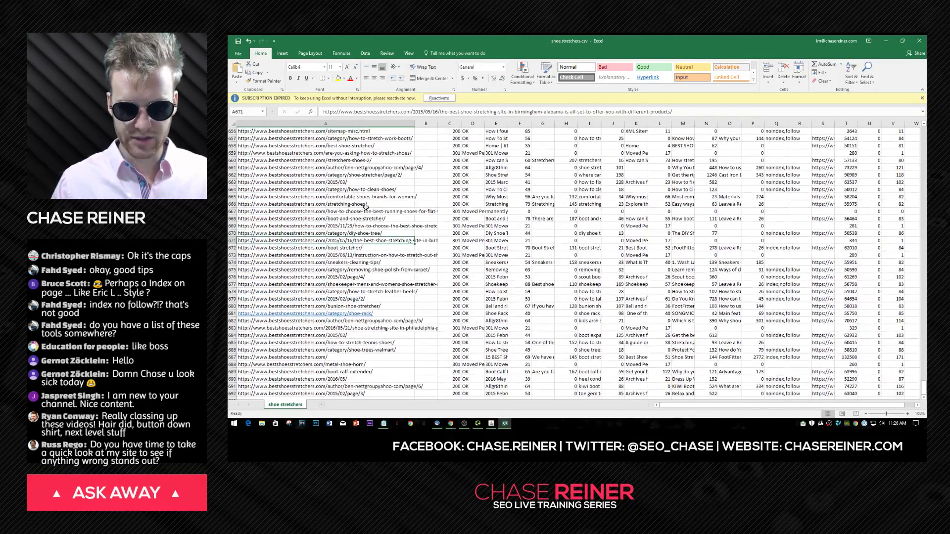
scroll(380, 218, up, 1)
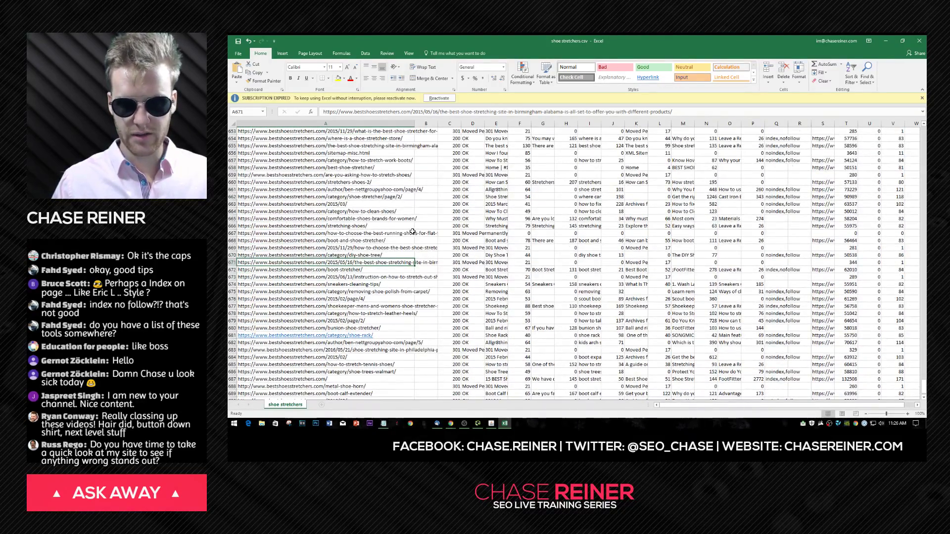
scroll(416, 233, up, 5)
scroll(376, 202, up, 6)
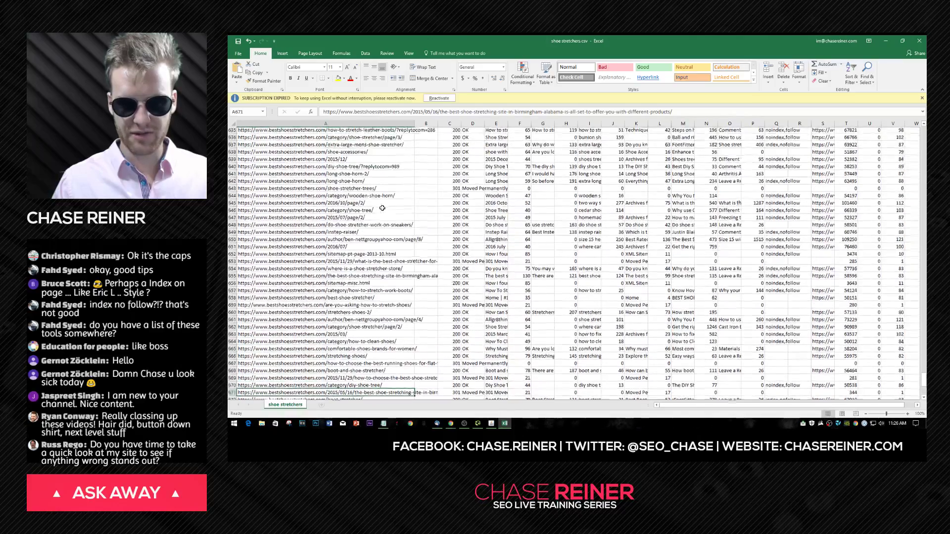
scroll(386, 216, up, 5)
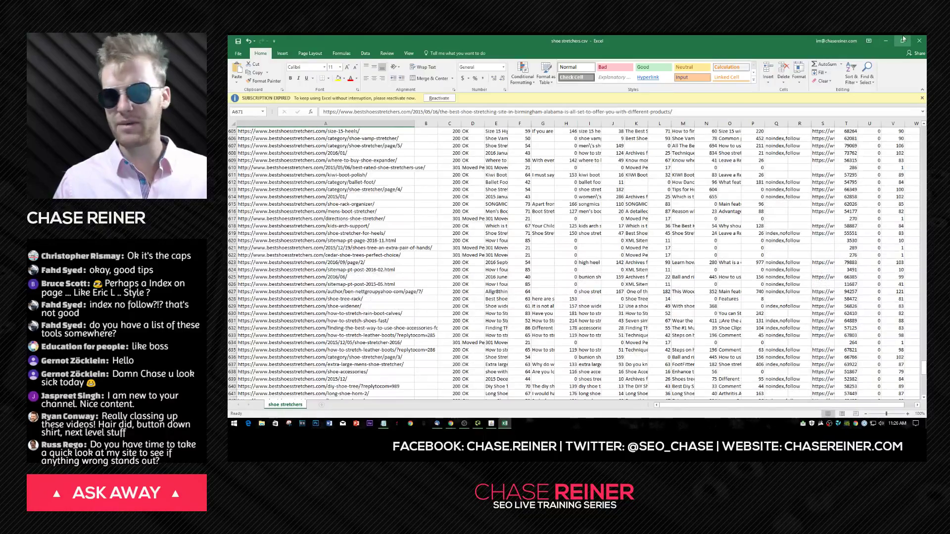
click(886, 41)
click(271, 46)
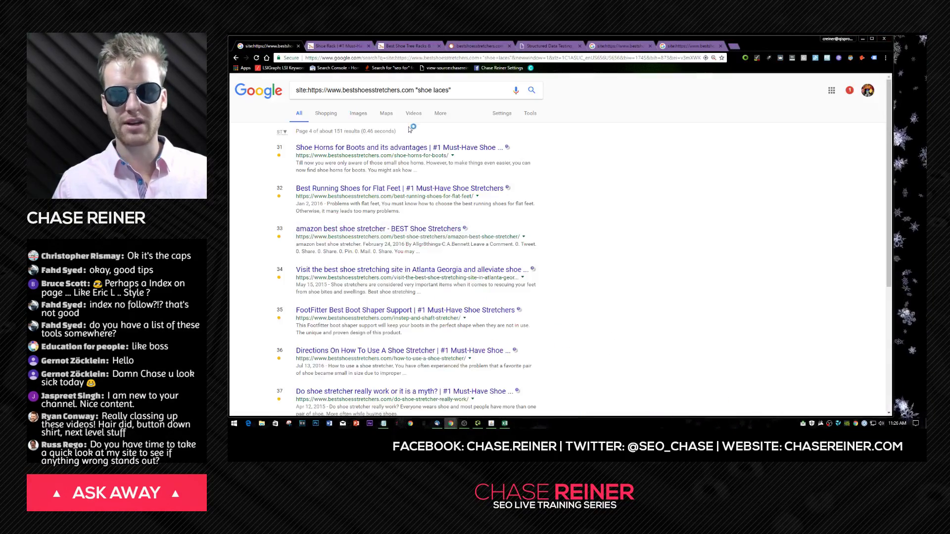
drag(452, 90, 422, 90)
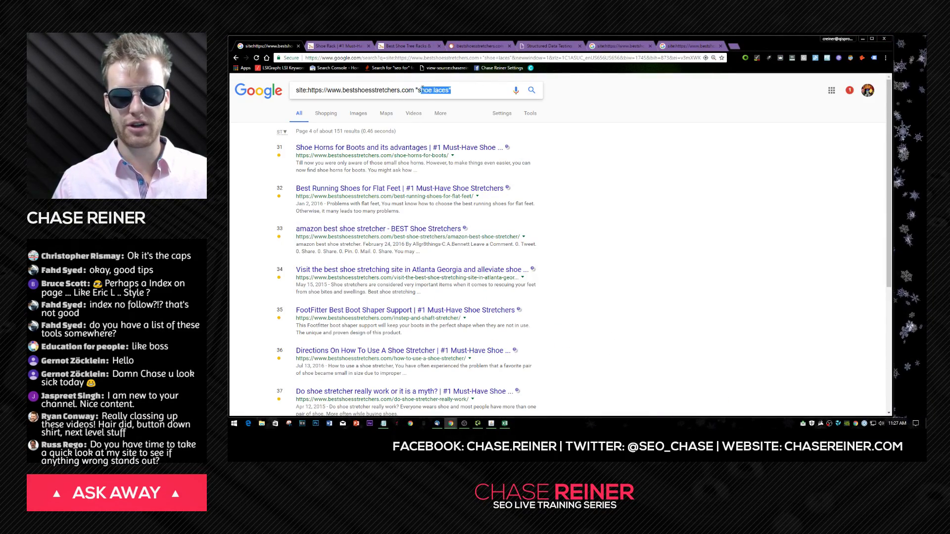
key(BackSpace)
key(BackSpace)
key(BackSpace)
key(BackSpace)
text(/port)
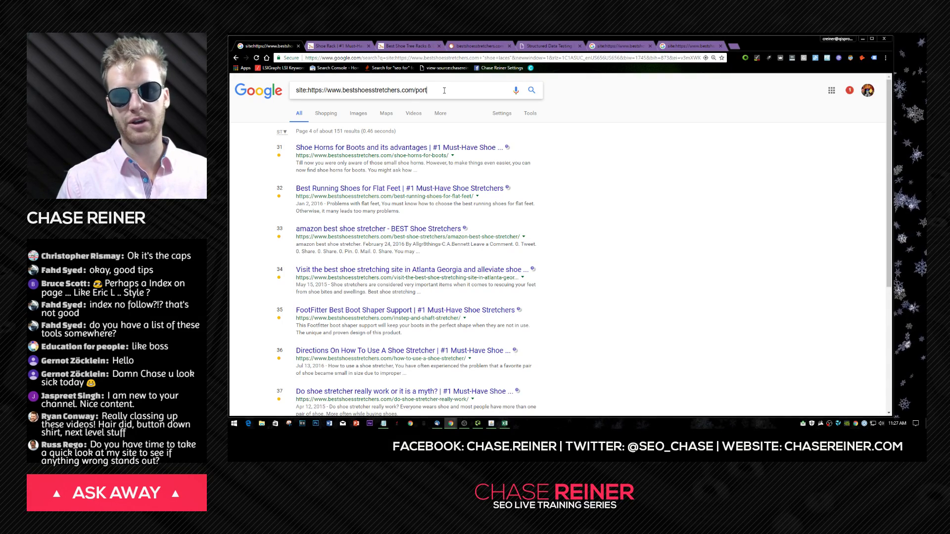
text(folio)
key(Return)
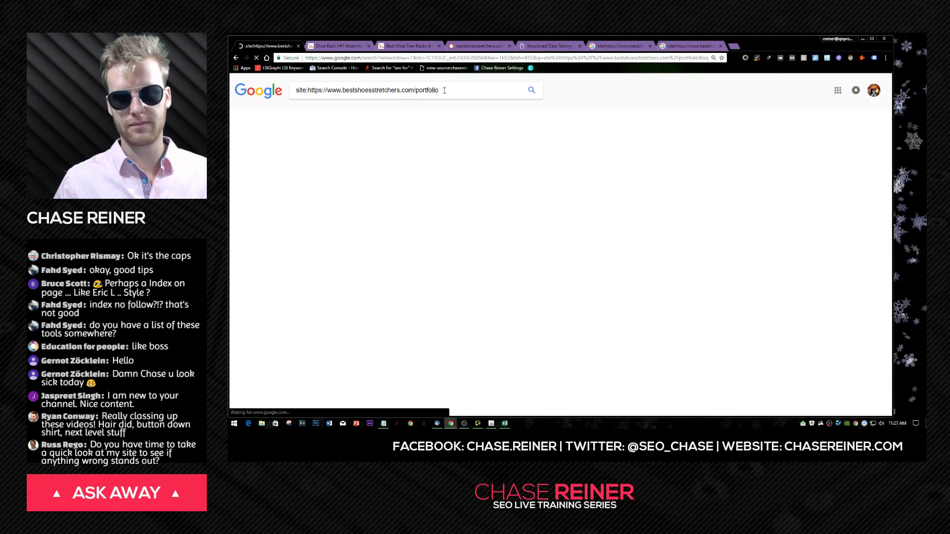
- Return to the Excel crawl spreadsheet and examine the remaining URLs up to the header row for page types worth checking
key(alt+Tab)
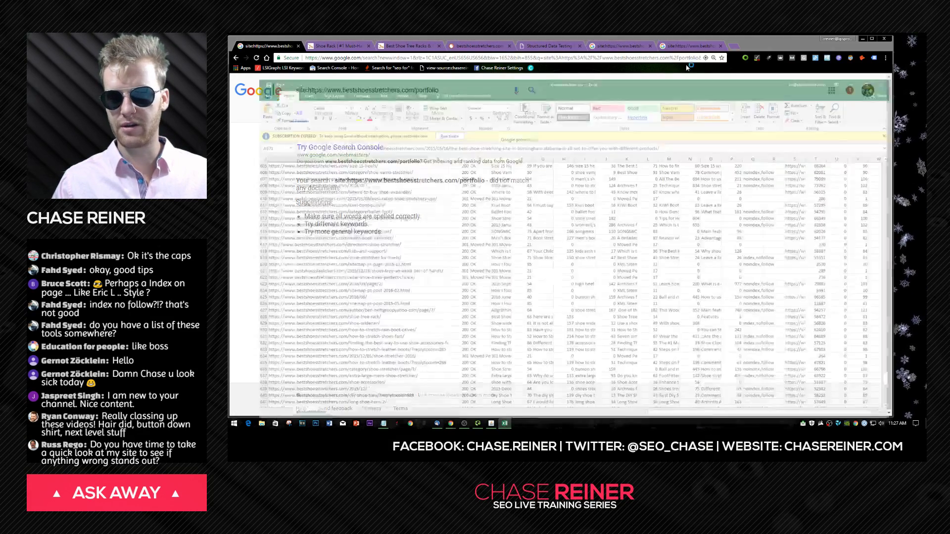
click(341, 247)
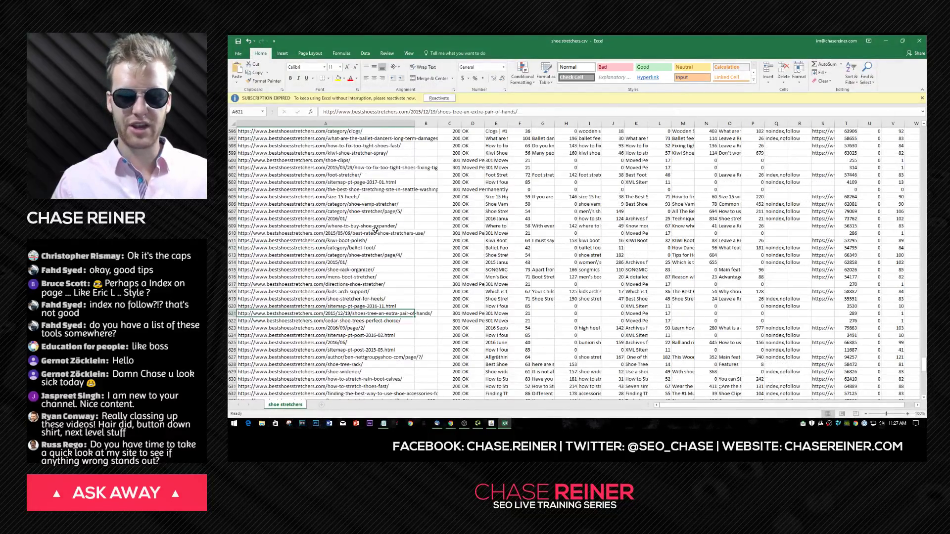
scroll(423, 228, up, 15)
scroll(423, 229, up, 20)
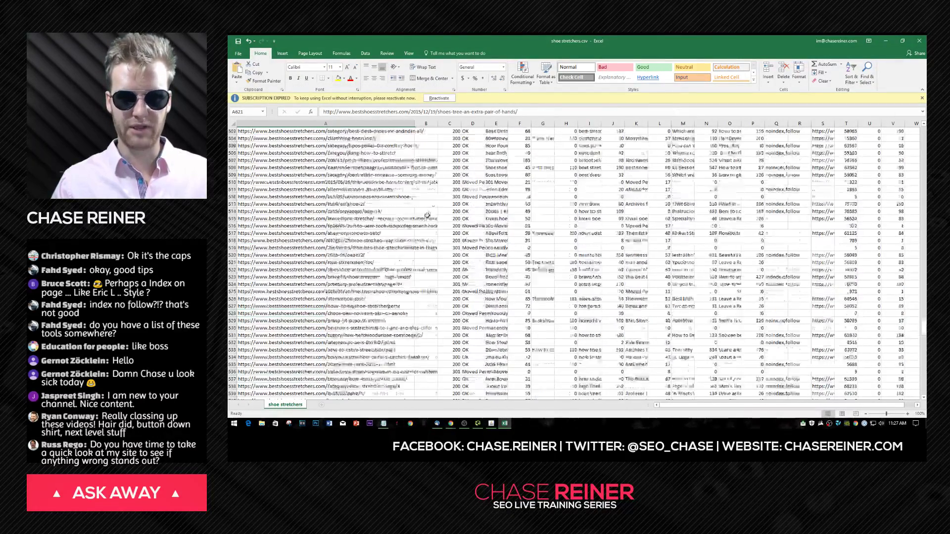
scroll(435, 226, down, 1)
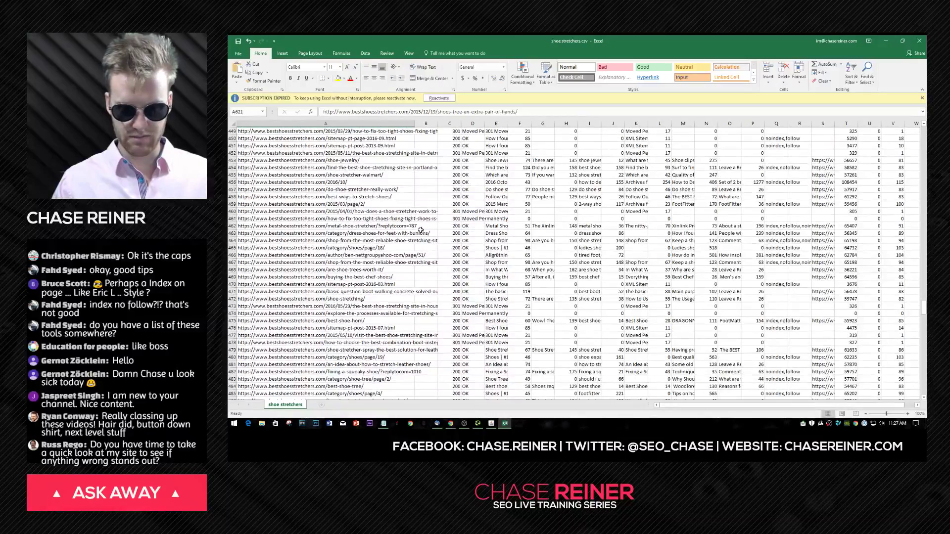
scroll(403, 252, up, 20)
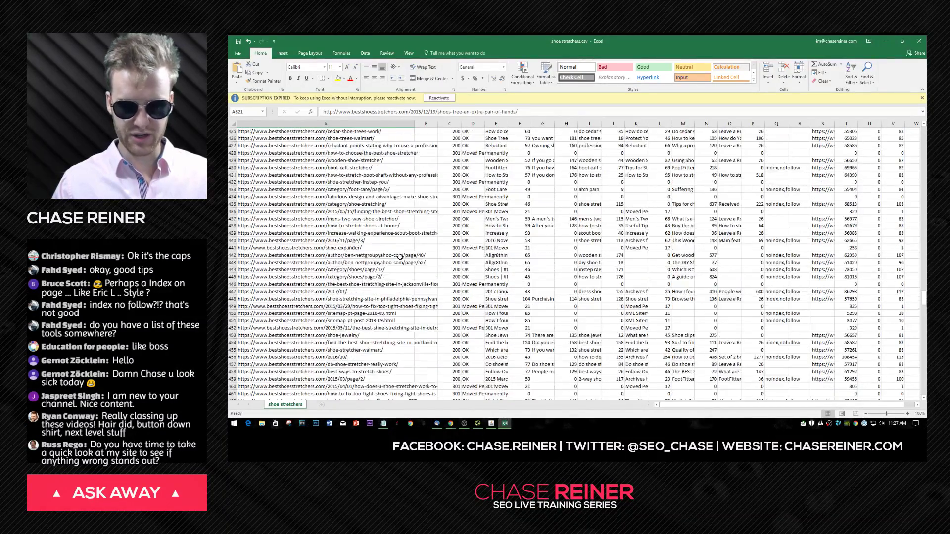
scroll(396, 216, up, 20)
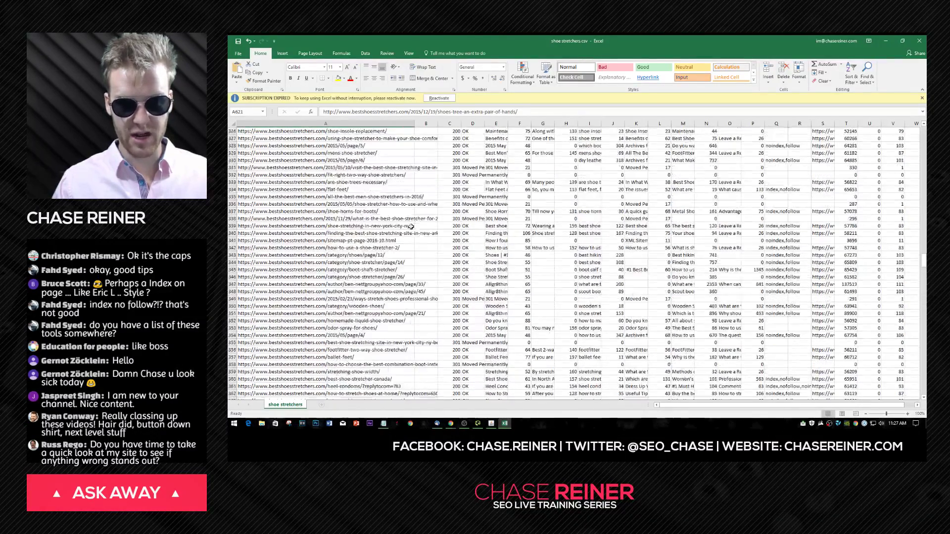
scroll(441, 242, up, 9)
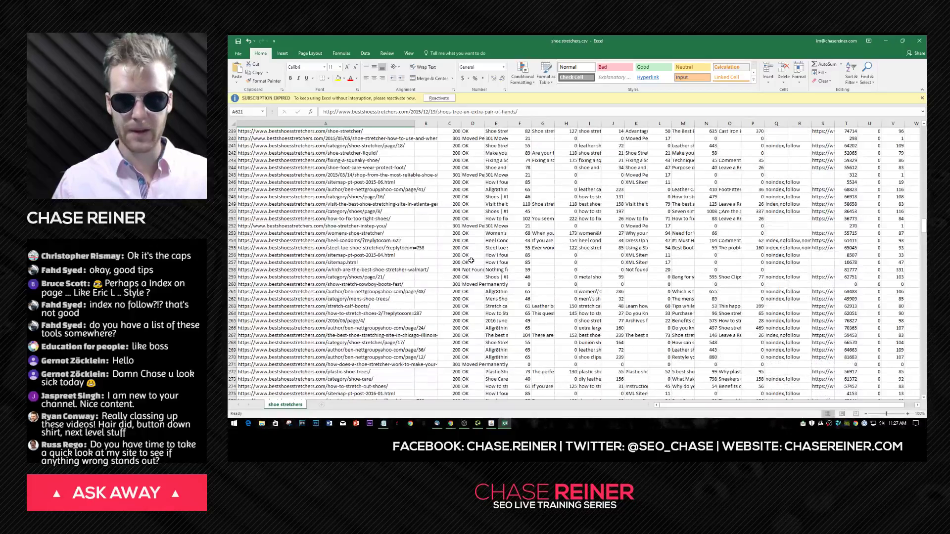
scroll(471, 261, up, 17)
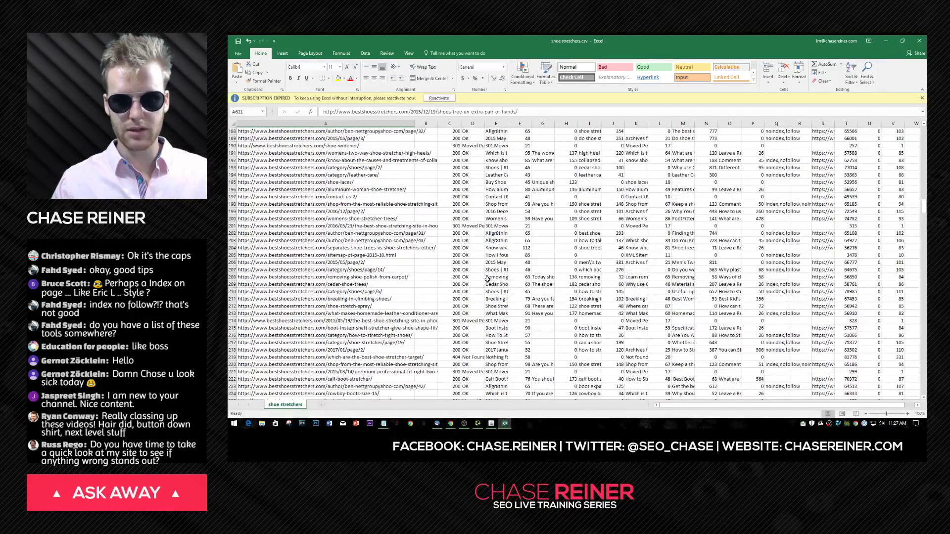
scroll(487, 279, up, 20)
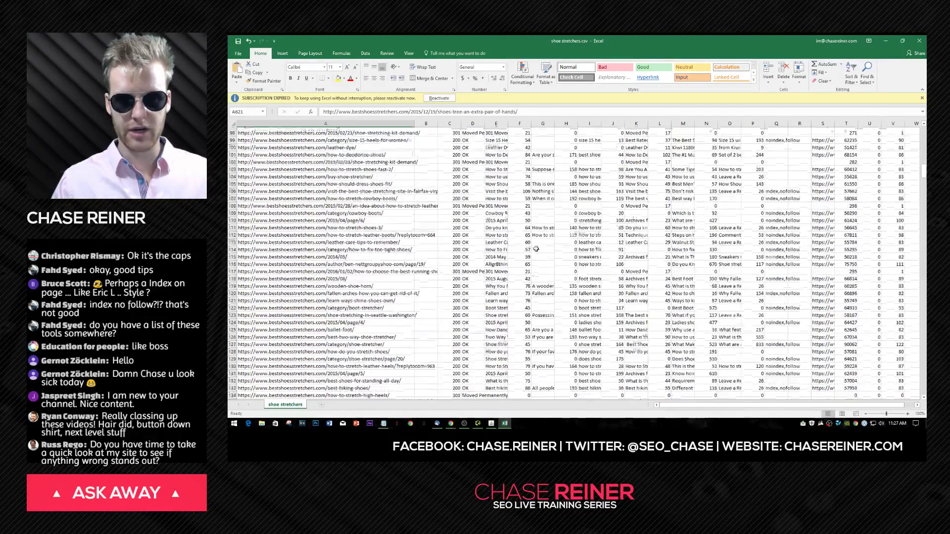
scroll(536, 249, up, 20)
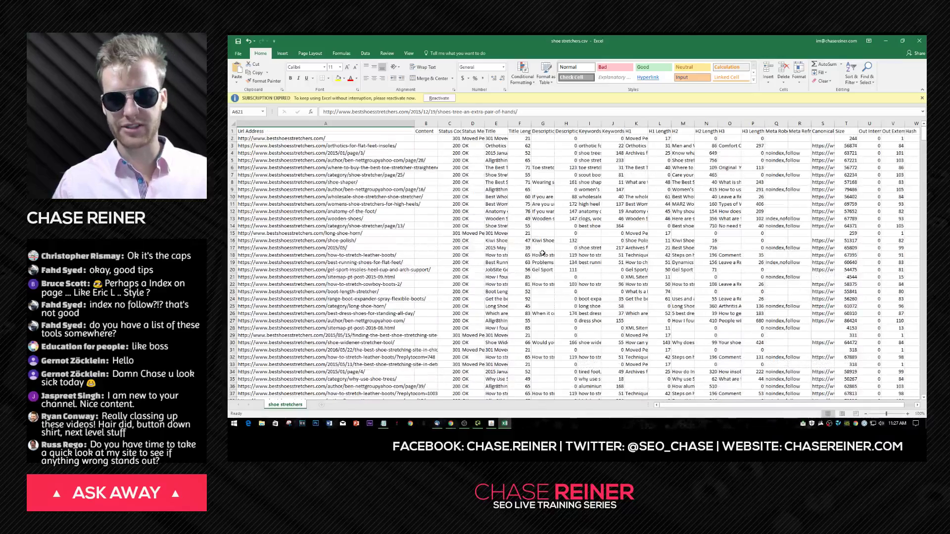
click(887, 42)
drag(439, 90, 414, 90)
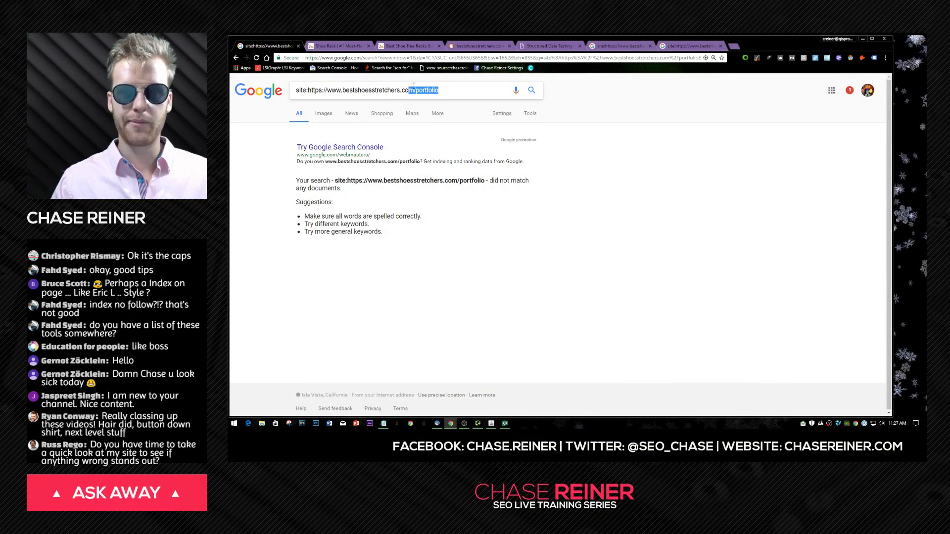
text(m/)
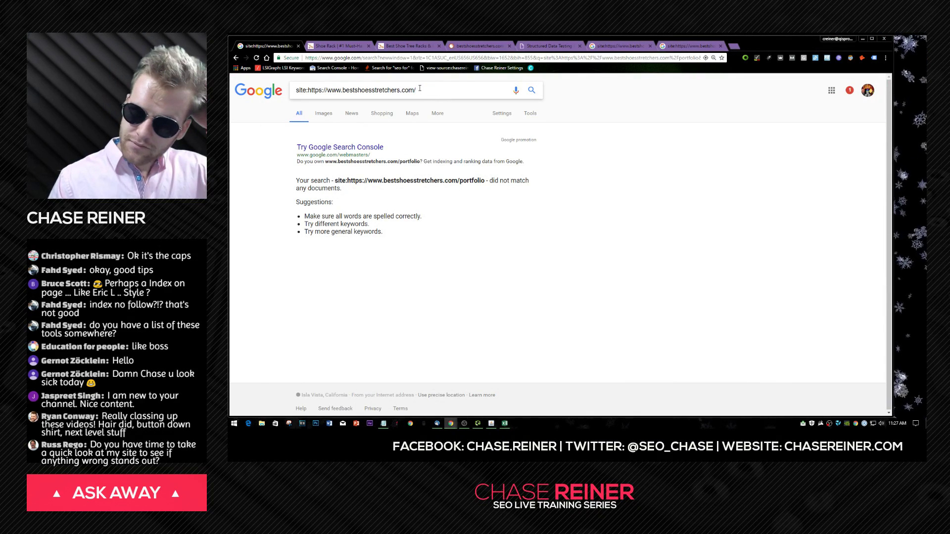
key(Return)
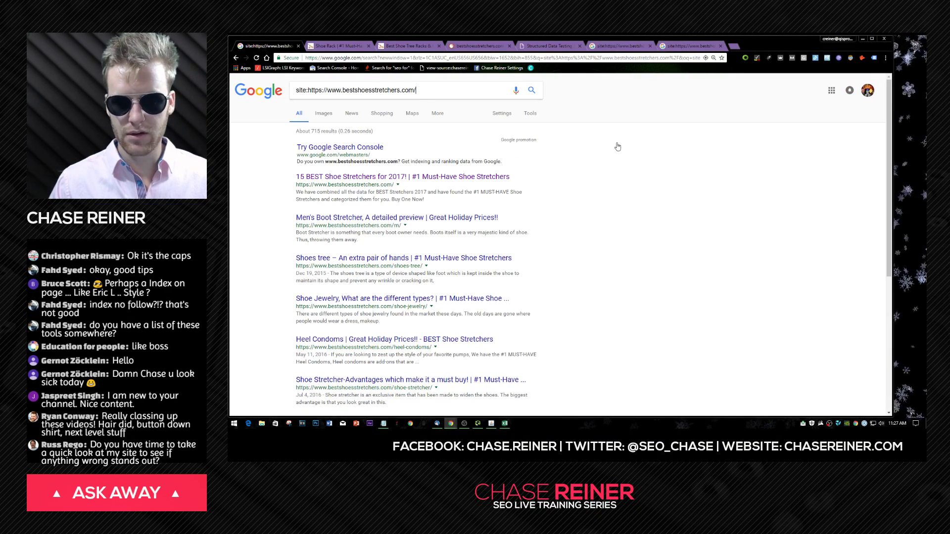
scroll(617, 146, down, 5)
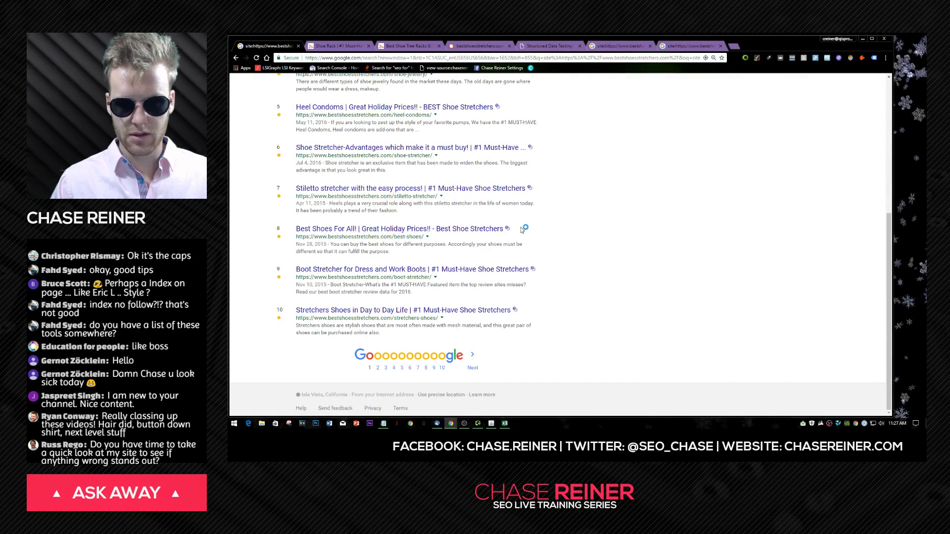
scroll(522, 230, up, 5)
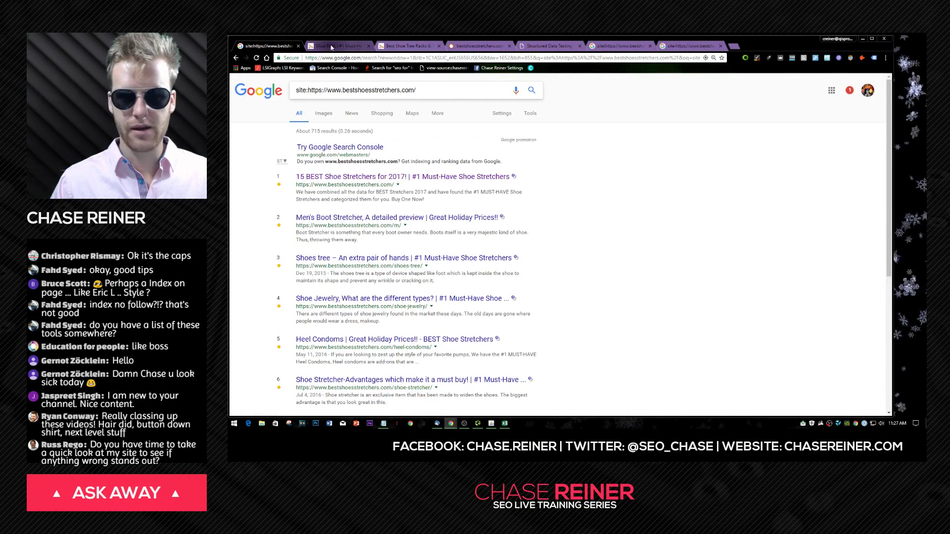
- Switch to the open shoe-rack category page and examine its URL path and article content
click(332, 46)
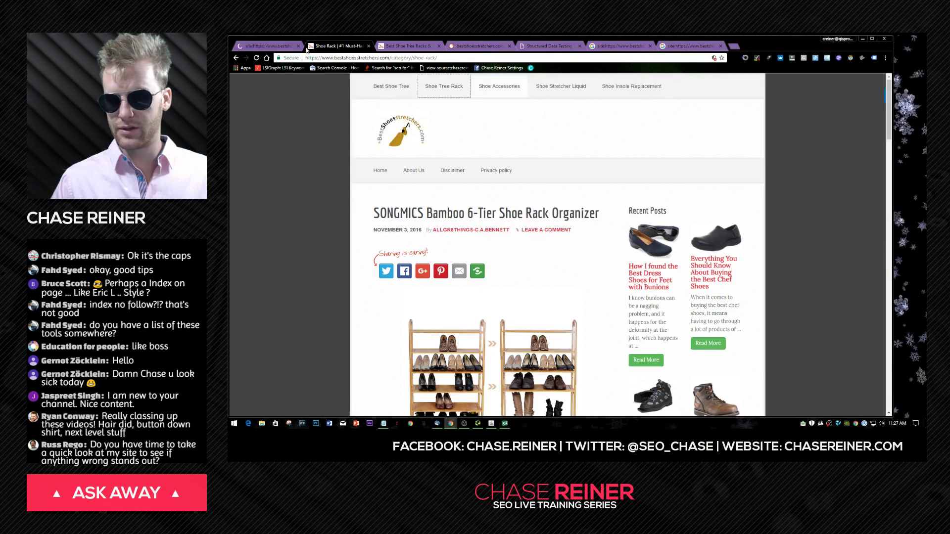
click(387, 58)
click(391, 58)
drag(411, 58, 335, 57)
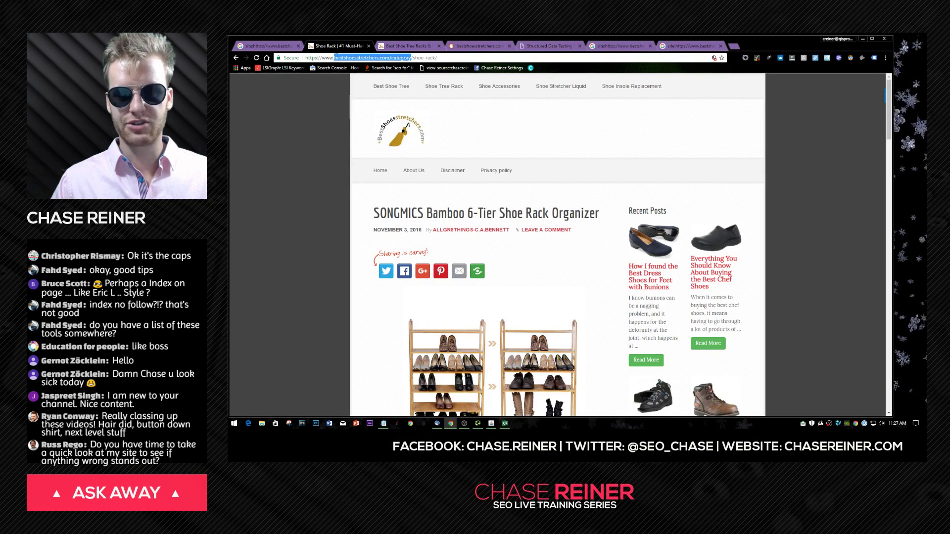
click(390, 57)
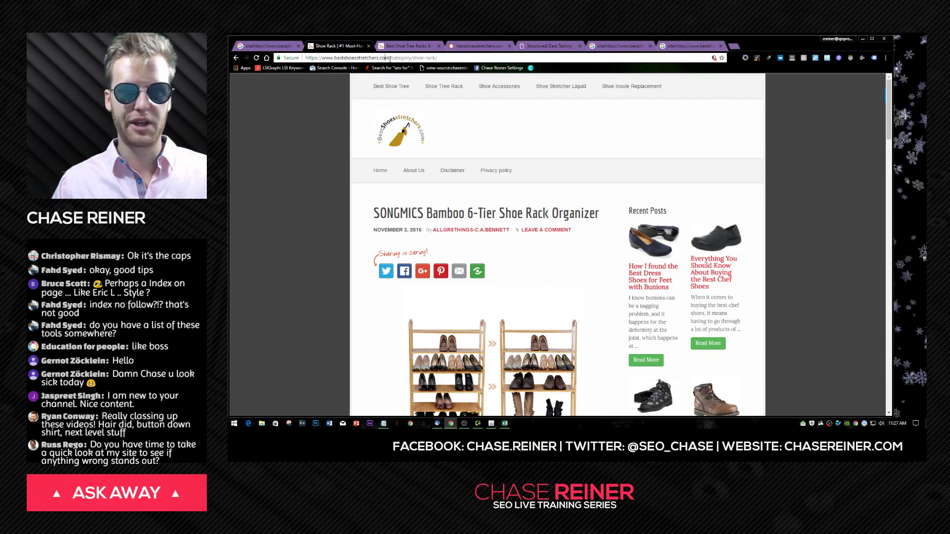
scroll(444, 153, down, 6)
right_click(511, 265)
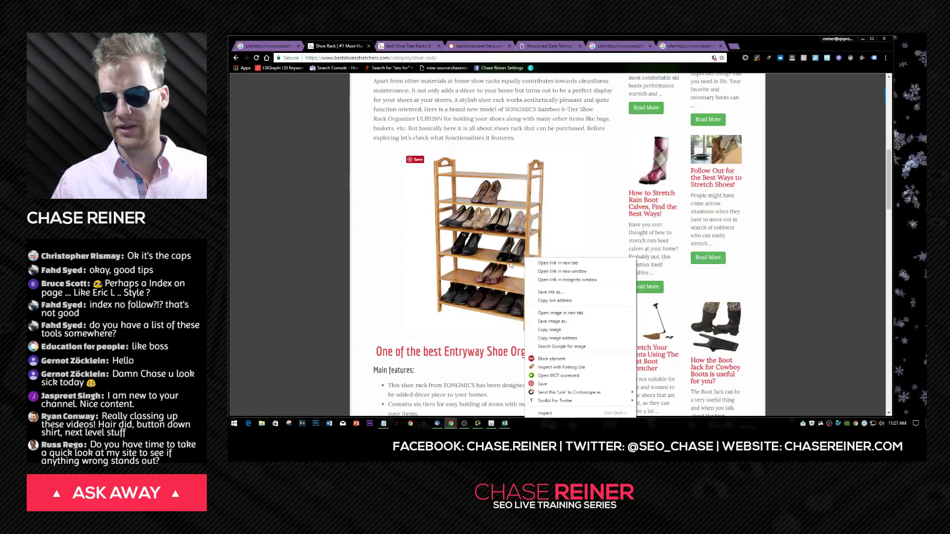
key(Escape)
scroll(475, 223, up, 7)
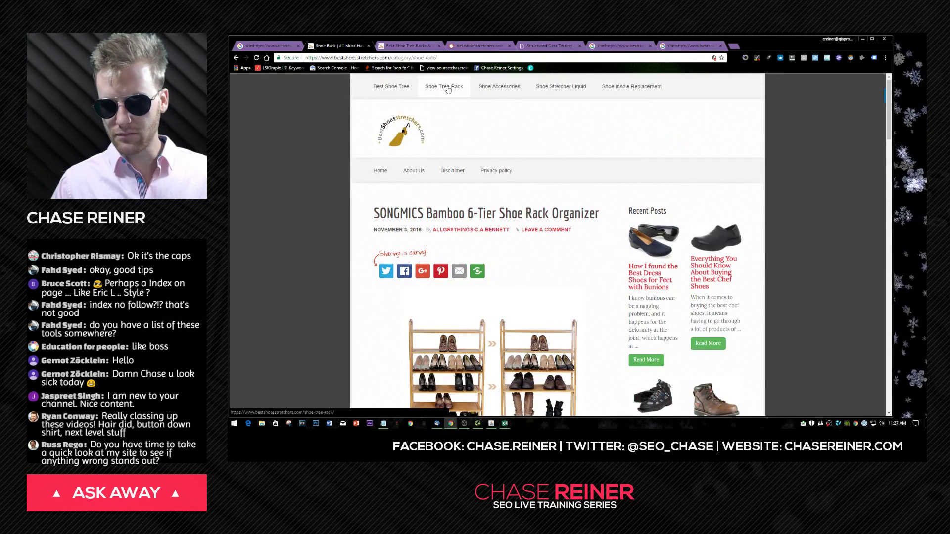
- Open the site's Shoe Tree Women page and examine its text, product images and related posts
click(447, 89)
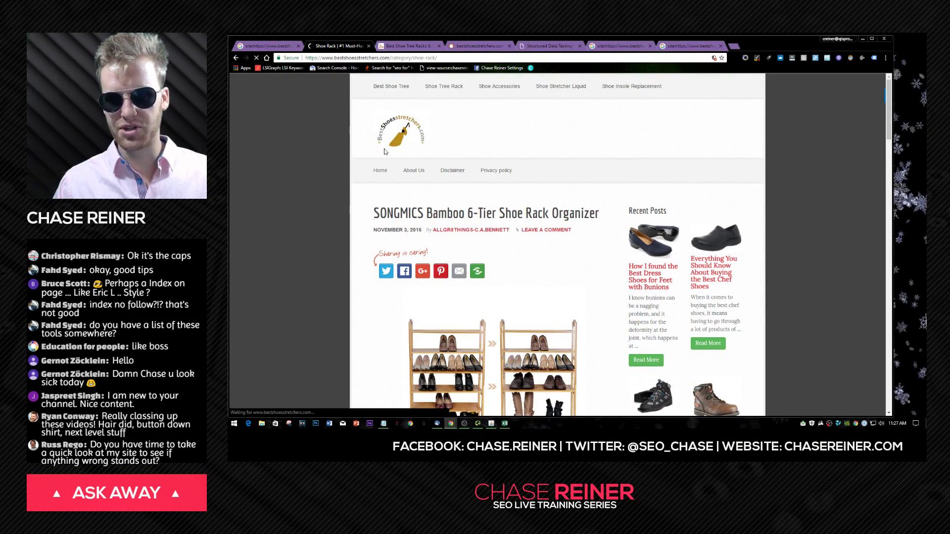
click(424, 59)
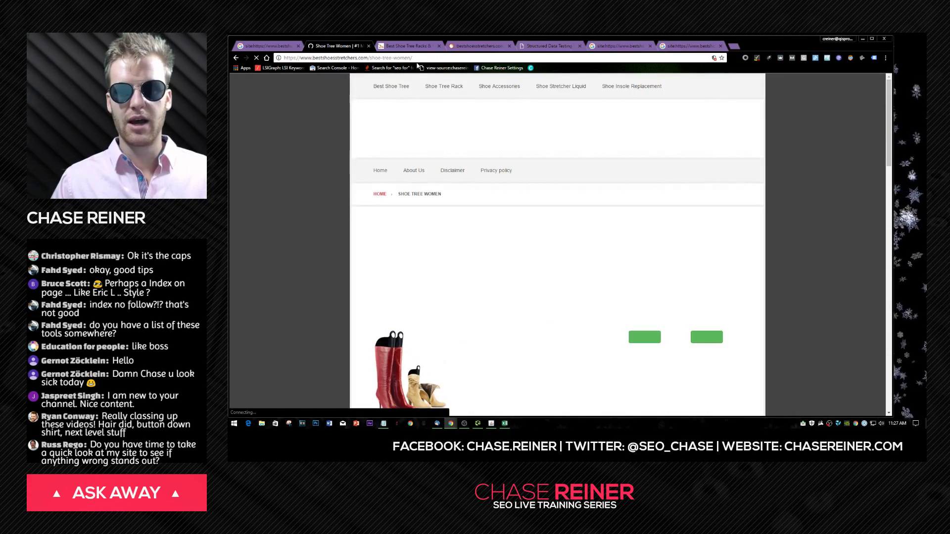
scroll(423, 150, down, 3)
scroll(423, 150, up, 4)
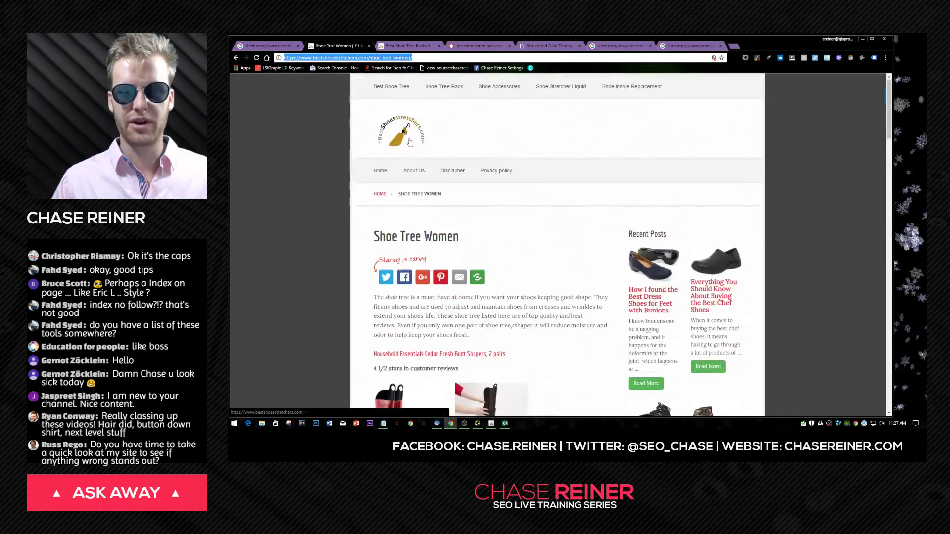
scroll(423, 150, down, 13)
scroll(422, 150, up, 9)
scroll(495, 76, up, 3)
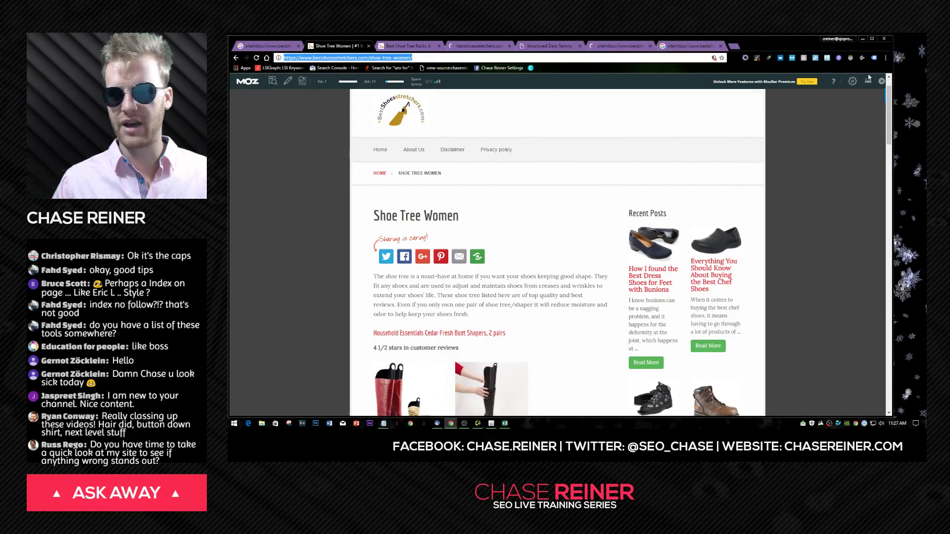
scroll(576, 188, down, 4)
scroll(576, 189, down, 8)
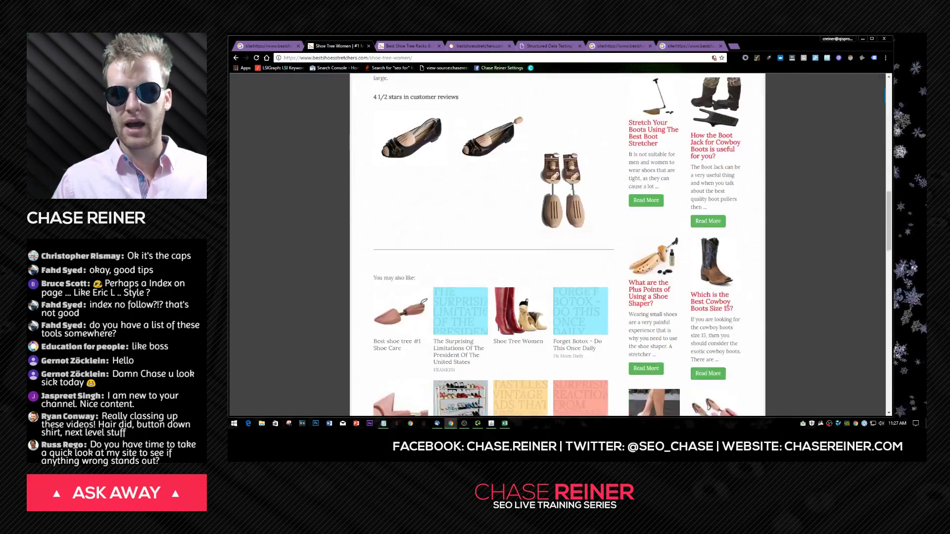
scroll(449, 115, up, 14)
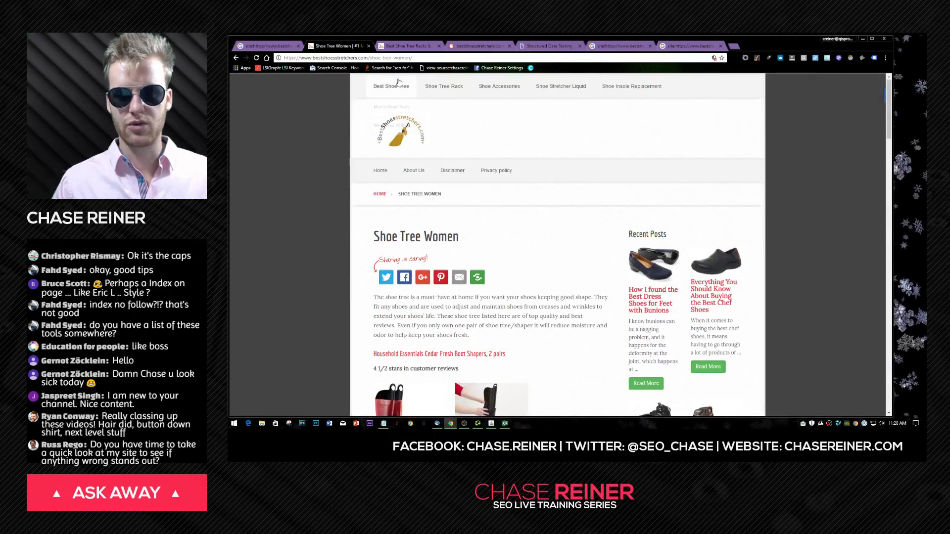
- Examine the Shoe Tree Women page's URL structure, singling out the shoe-tree-women/ slug after the domain
click(398, 57)
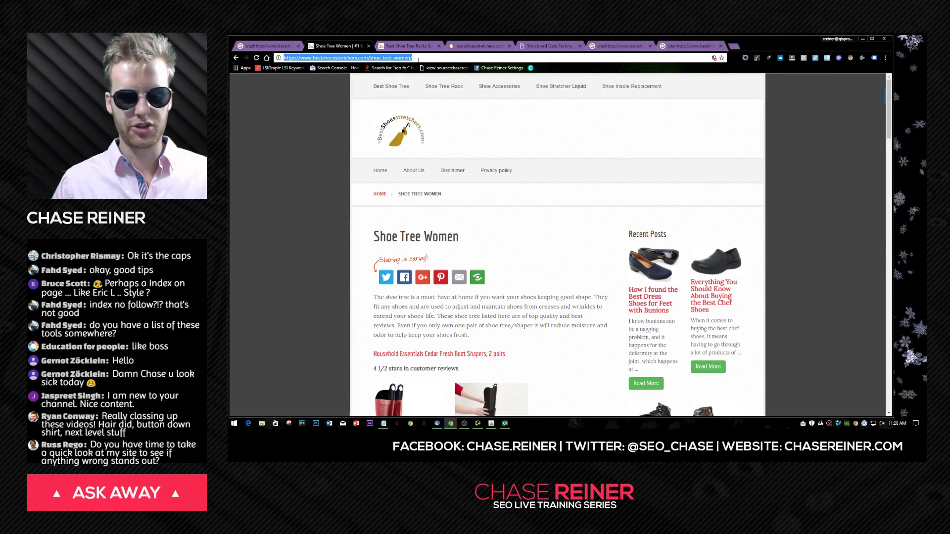
click(418, 58)
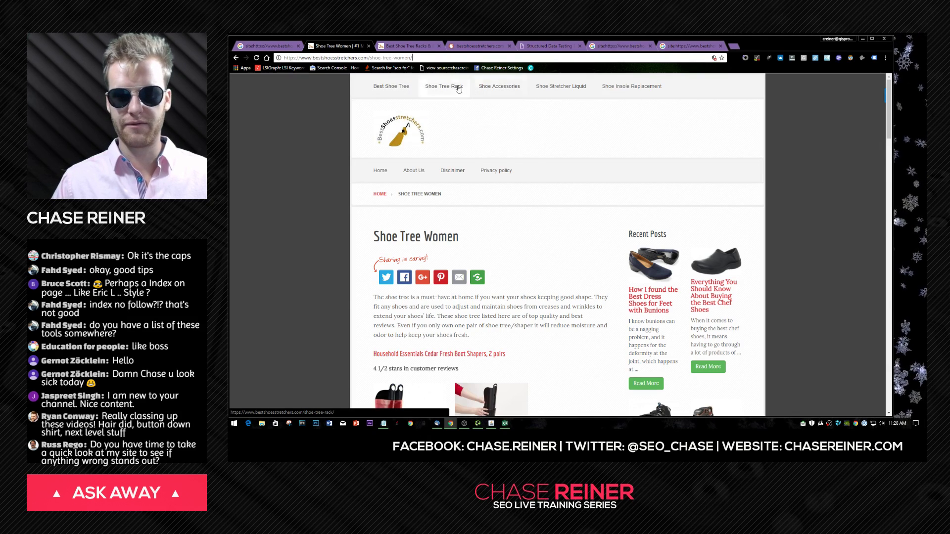
drag(412, 58, 372, 58)
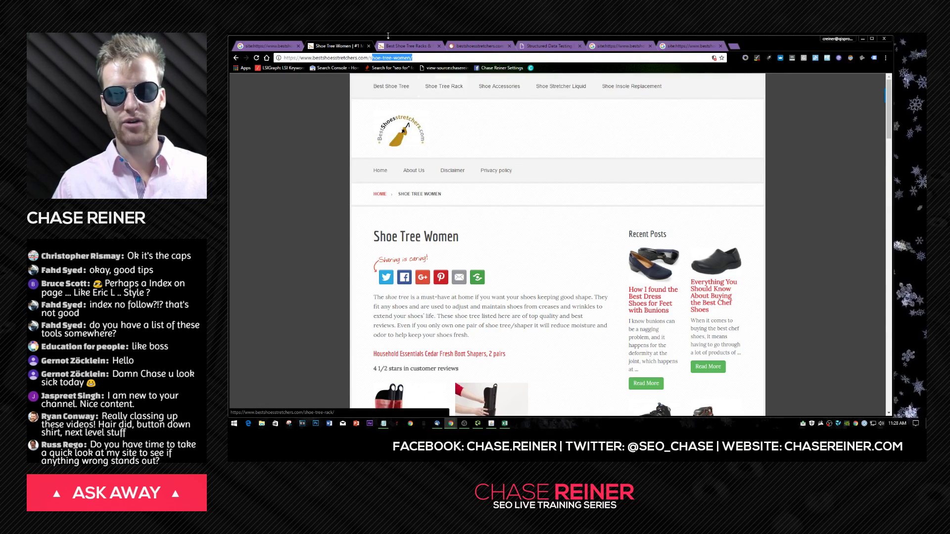
click(441, 59)
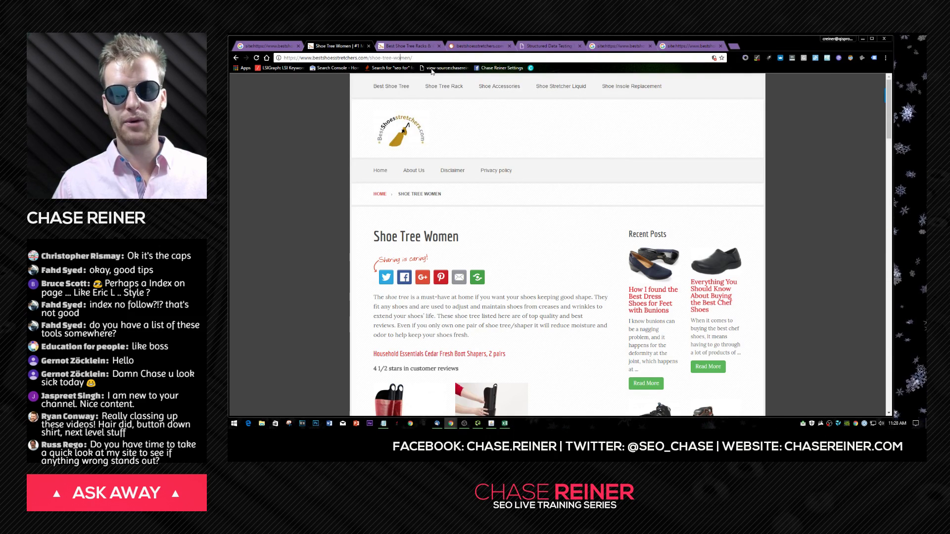
key(ctrl+a)
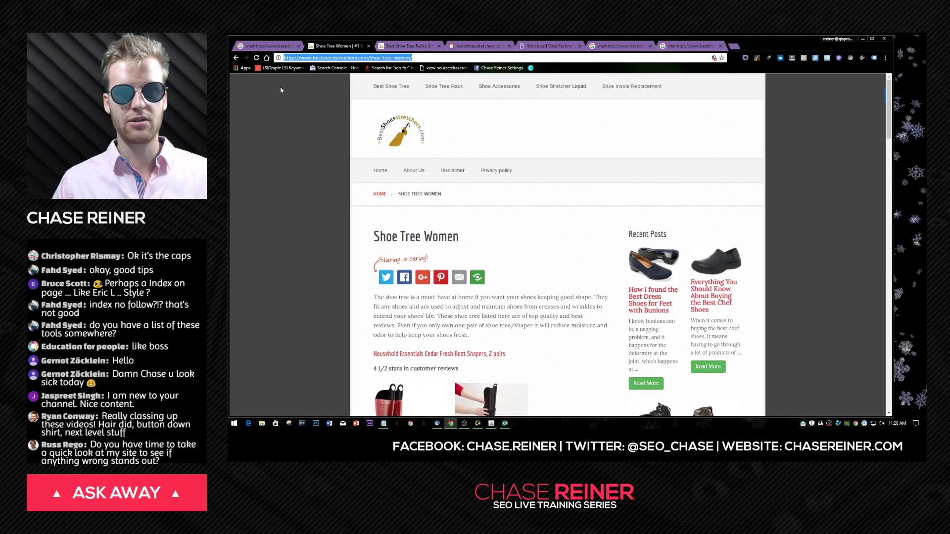
- Switch to the Notepad audit notes and add a "---" separator below the category pages note
key(alt+Tab)
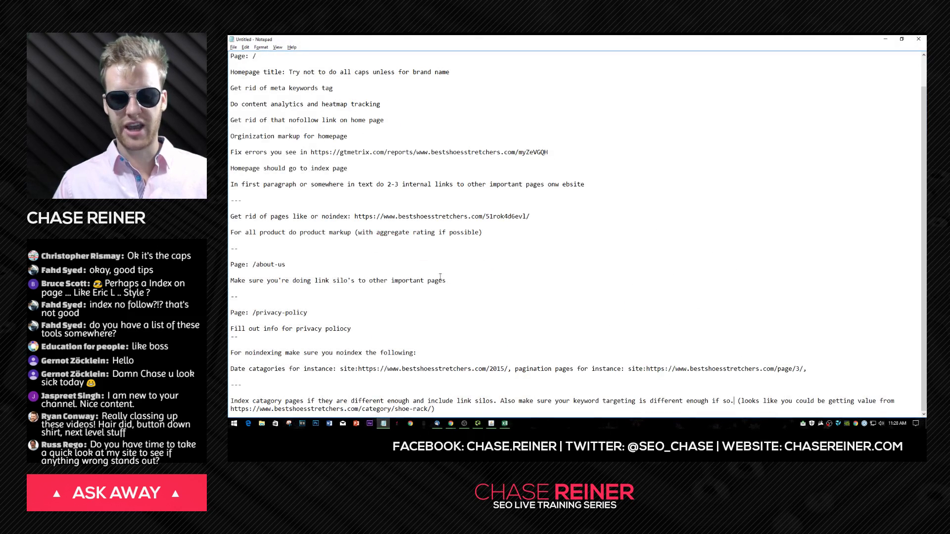
drag(857, 402, 856, 406)
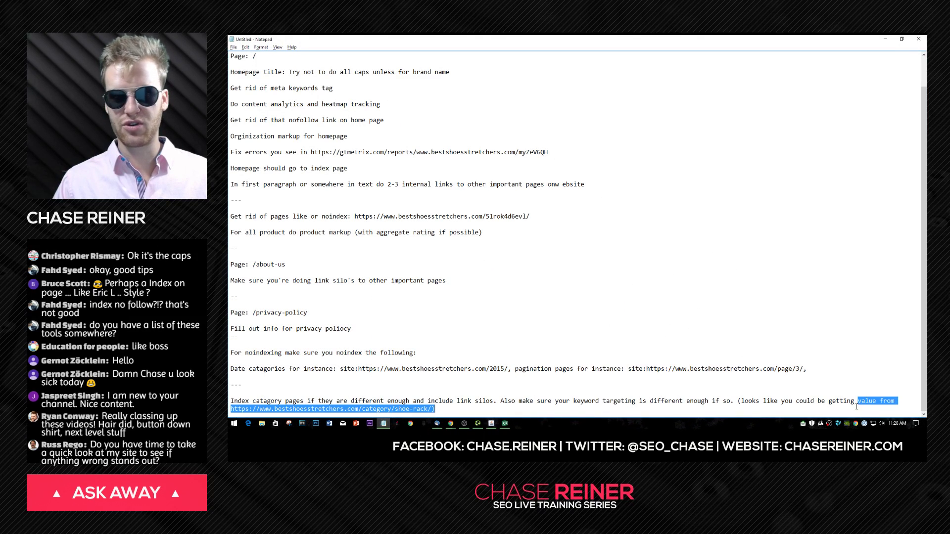
click(793, 414)
key(Return)
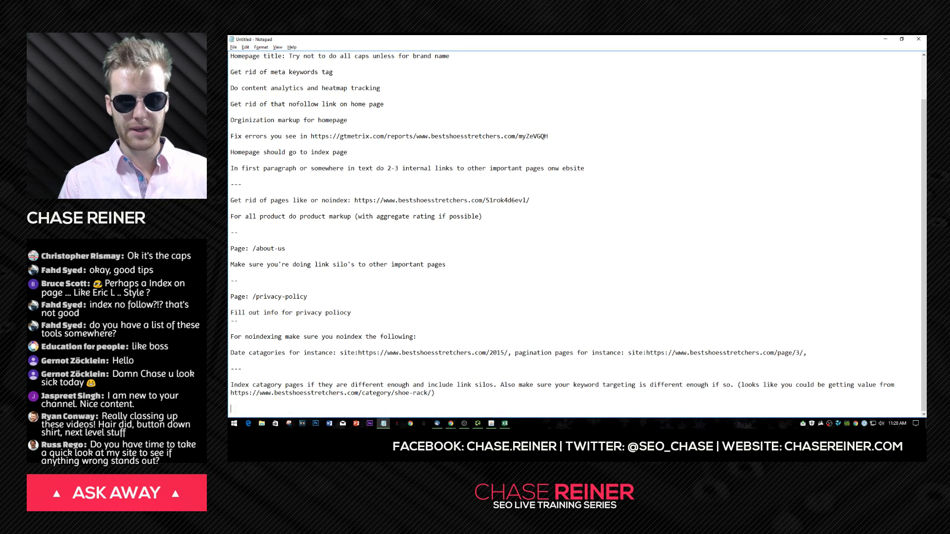
text(---)
key(Return)
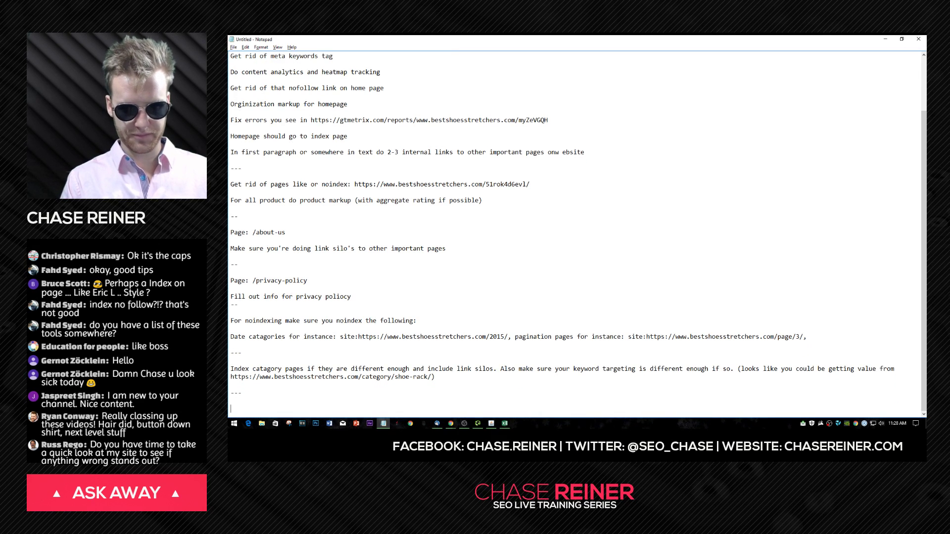
- Start a new recommendation below the last separator reading "If possible create menu items"
text(If possi)
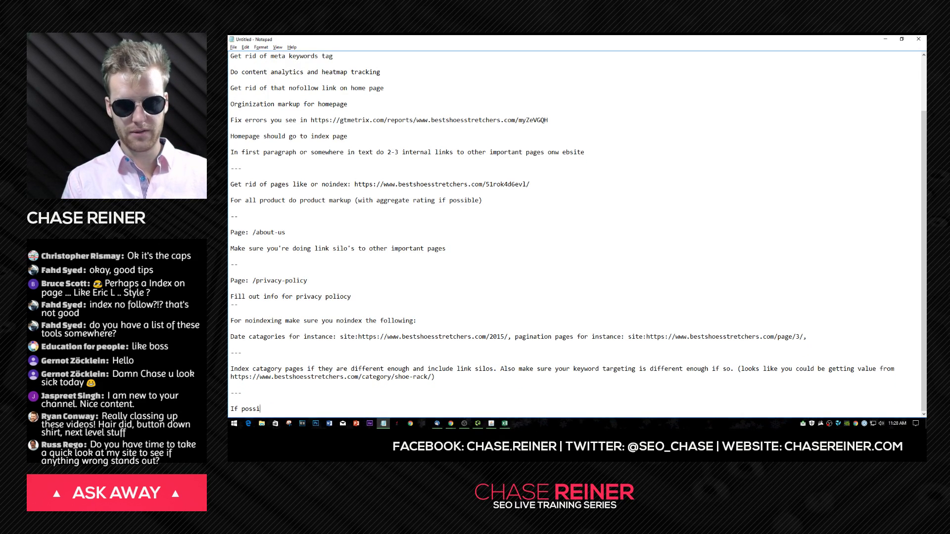
text(bvlle crew)
key(BackSpace)
text(te)
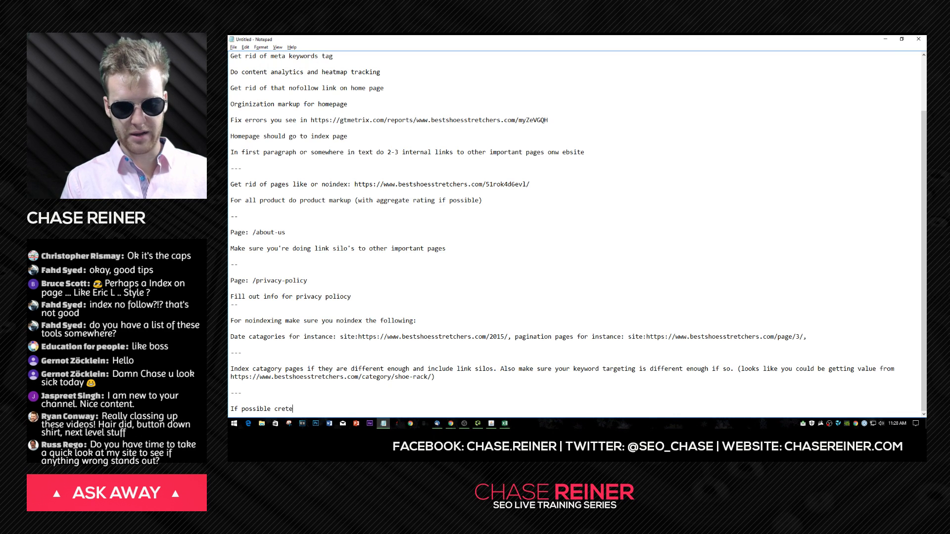
text( m)
key(BackSpace)
key(BackSpace)
key(BackSpace)
key(BackSpace)
text(ate menu )
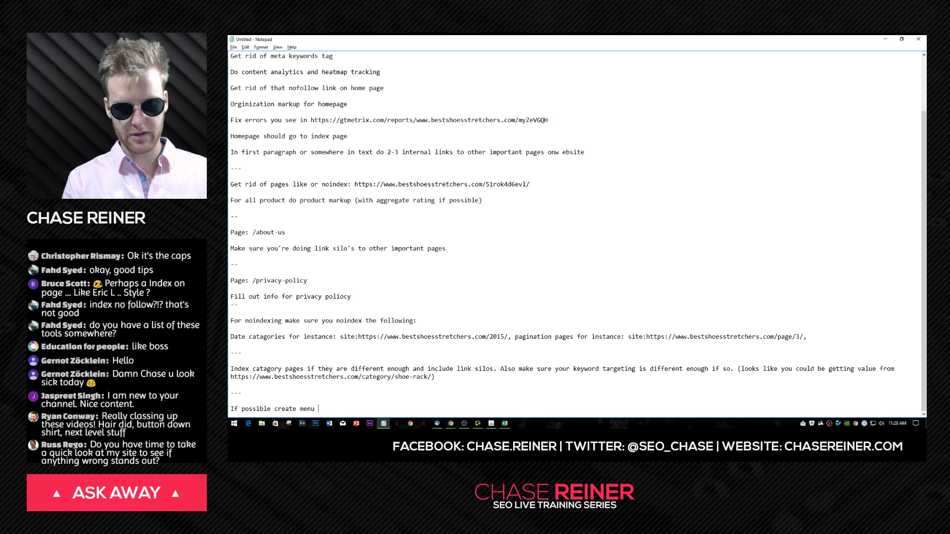
text(itme)
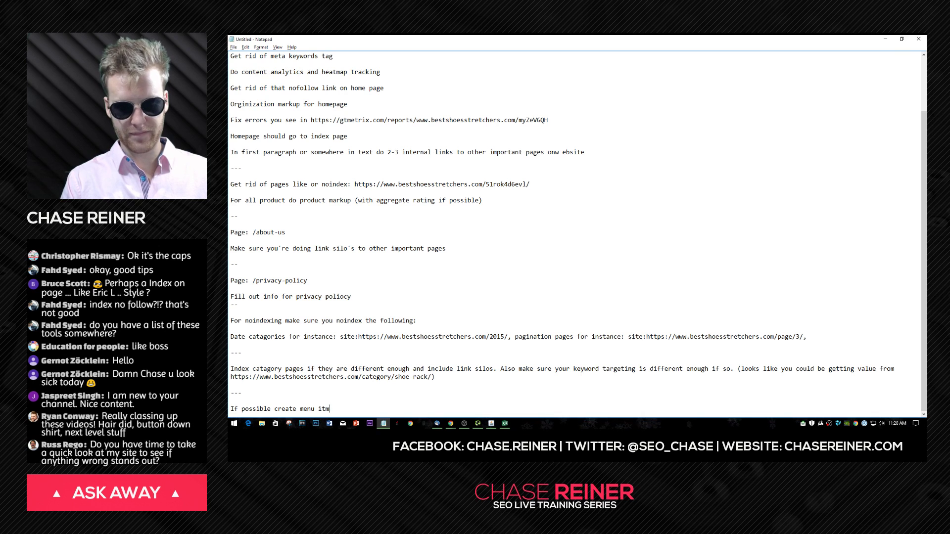
key(BackSpace)
text(ems)
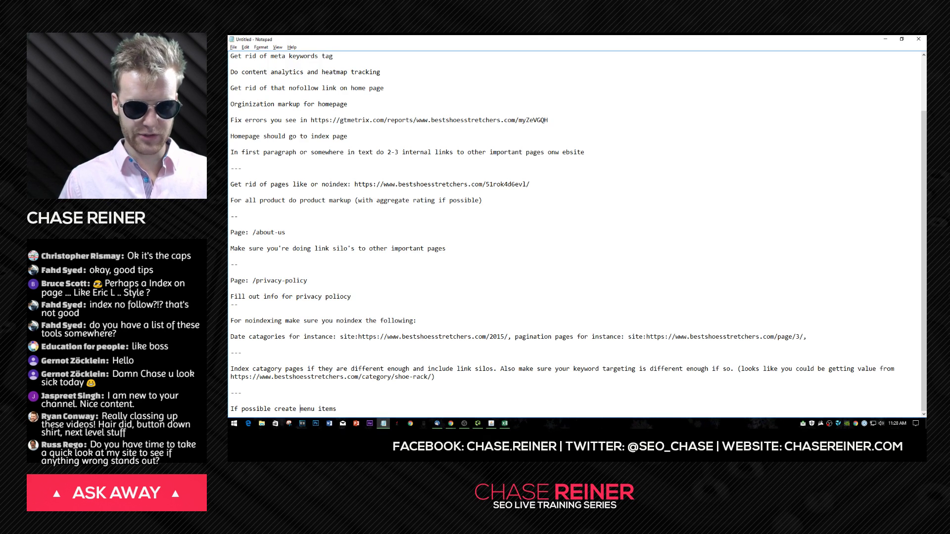
- Reword the last recommendation to "If possible create main menu items with content / link silos in my mind"
text(main)
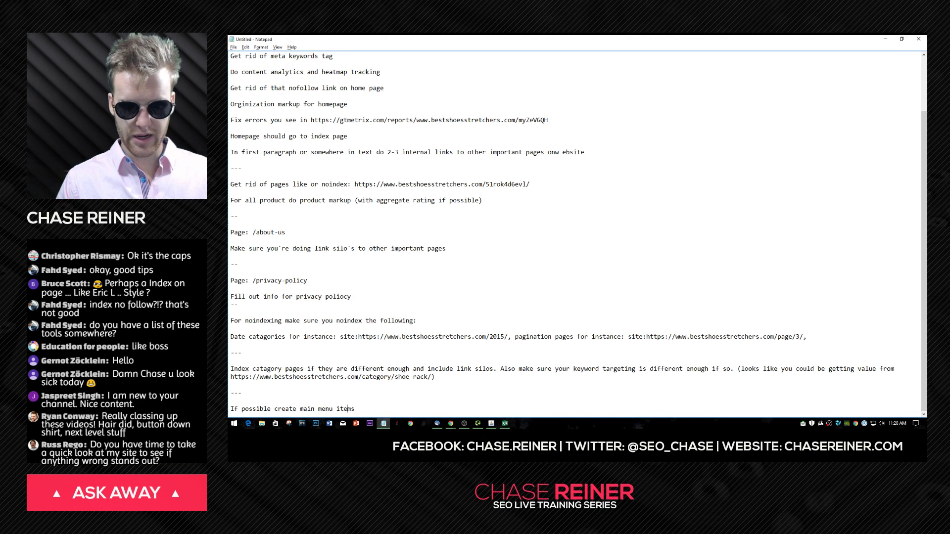
key(End)
text(with)
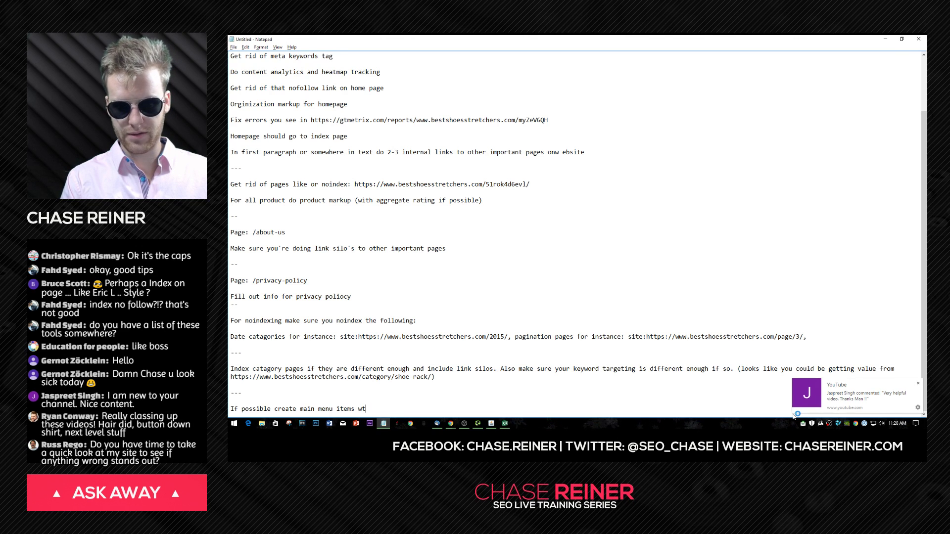
text( content )
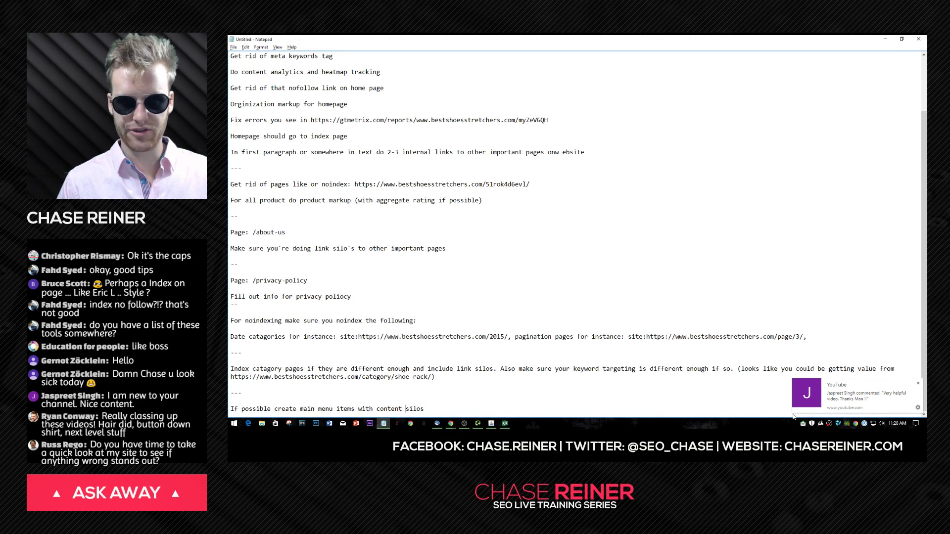
text(/ link)
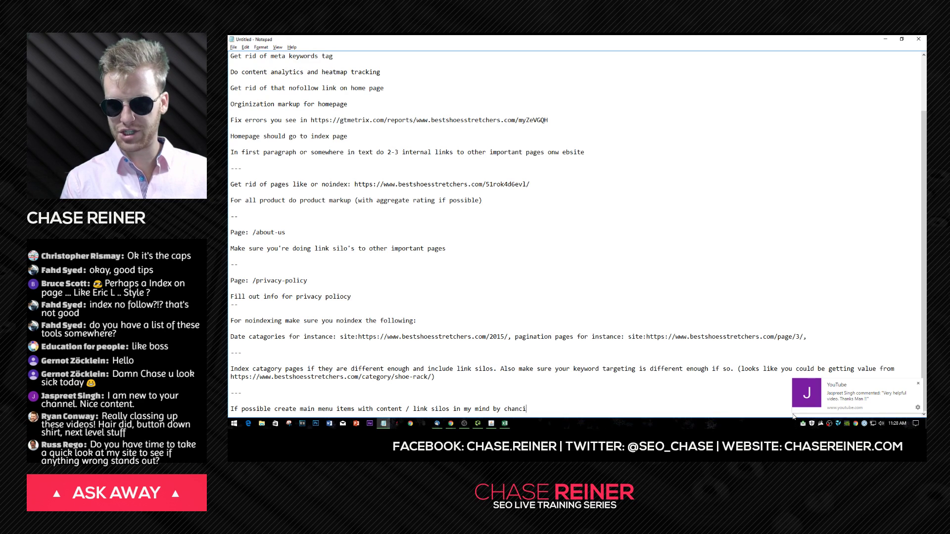
- Complete the menu items recommendation with "by changing permalink structure to replicate site/product-category/product/" and start a new line below it
text(permalin)
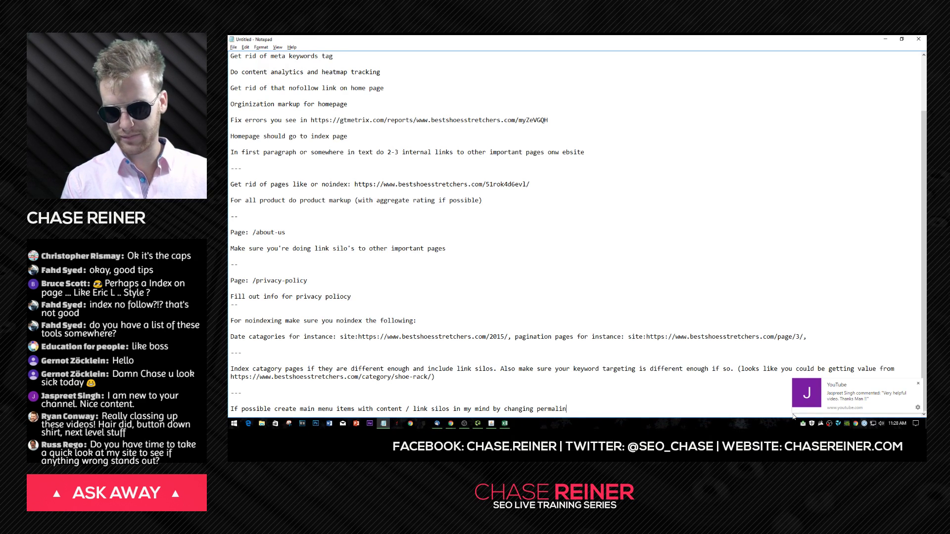
text(k st)
key(BackSpace)
text(structure to replicate site/nam,)
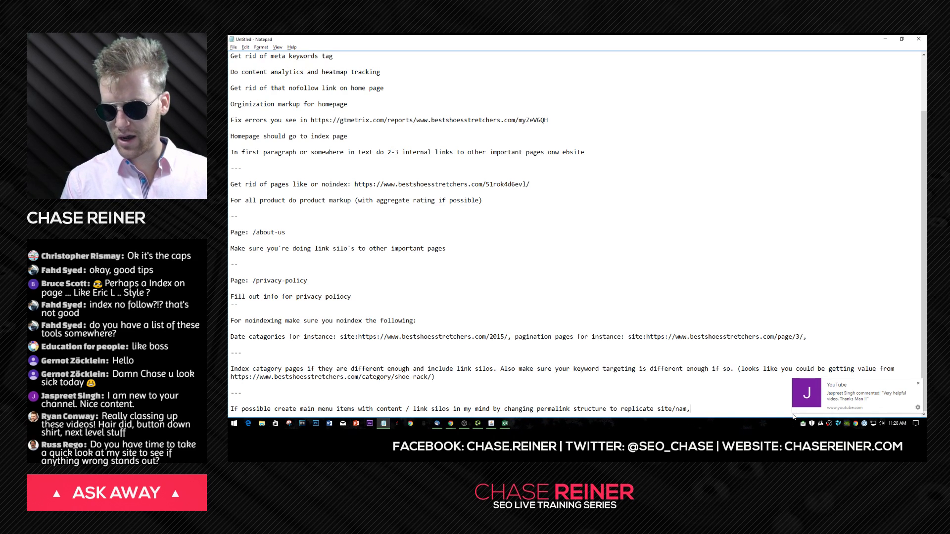
key(BackSpace)
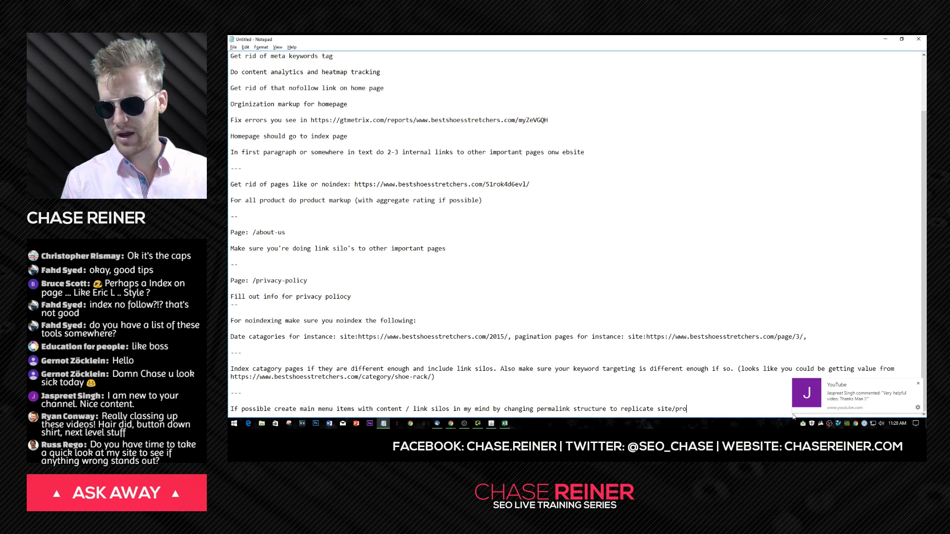
key(BackSpace)
key(BackSpace)
key(BackSpace)
key(BackSpace)
text(duct-category/product)
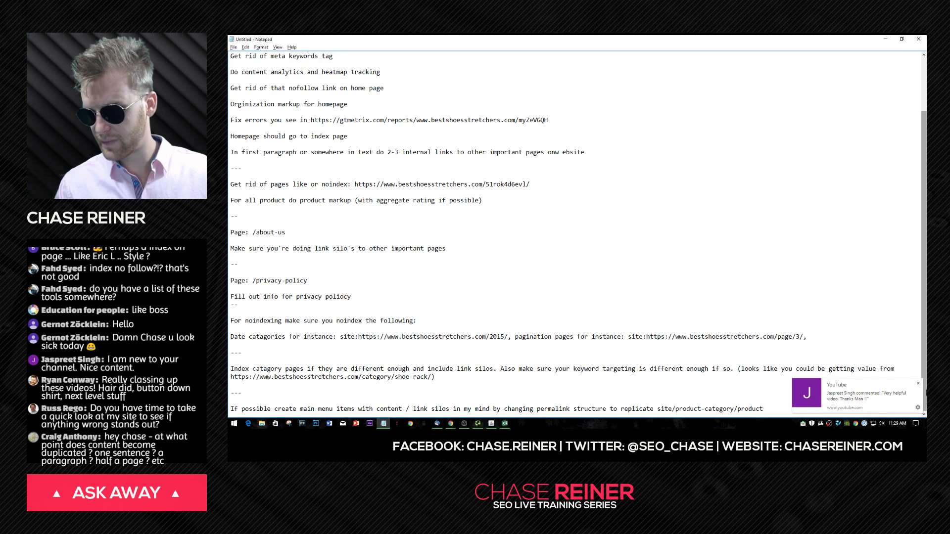
click(918, 384)
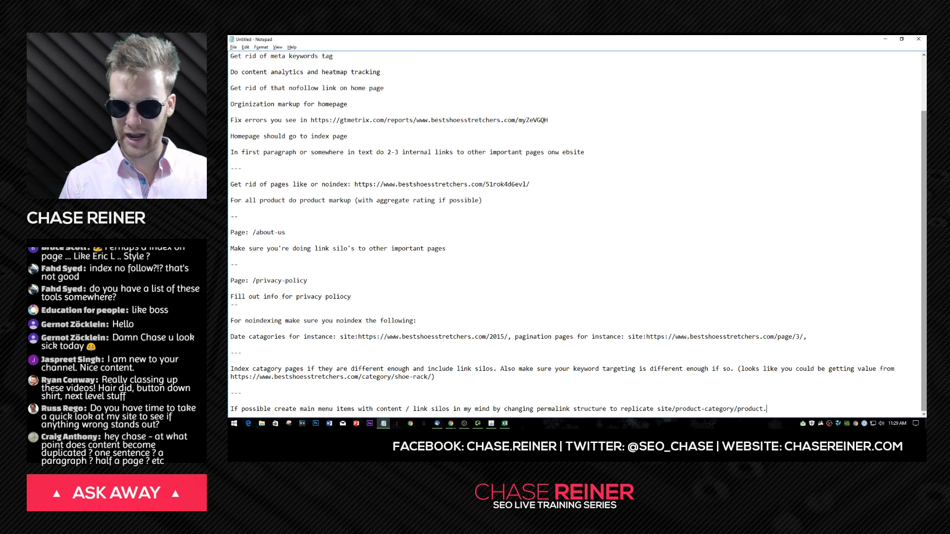
text(/)
key(Return)
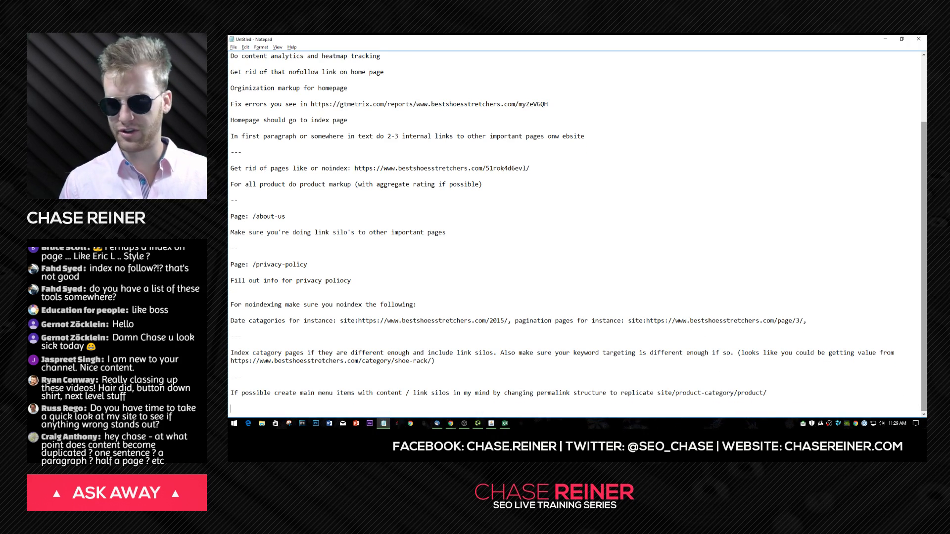
- Switch to the Shoe Tree Women page in the browser and examine its blocked unsafe scripts warning
drag(816, 37, 679, 69)
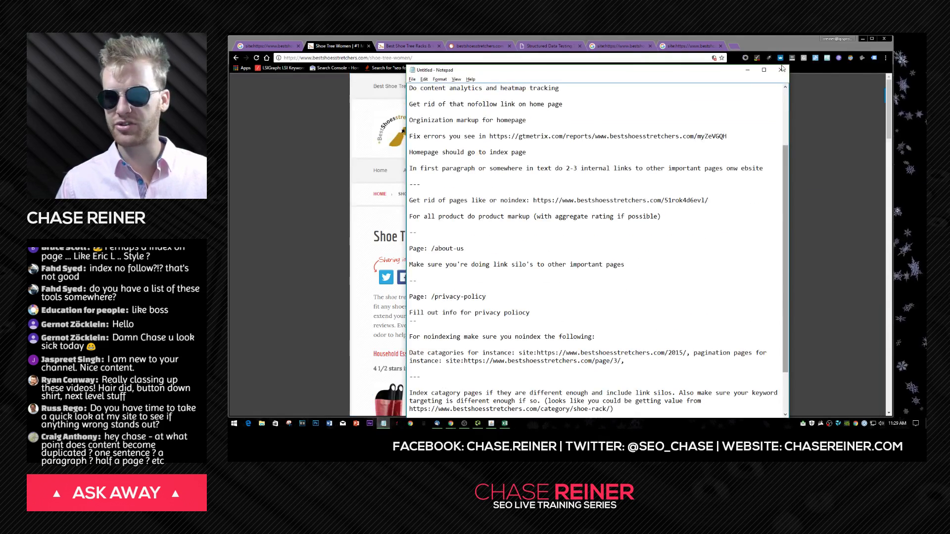
click(747, 70)
click(714, 58)
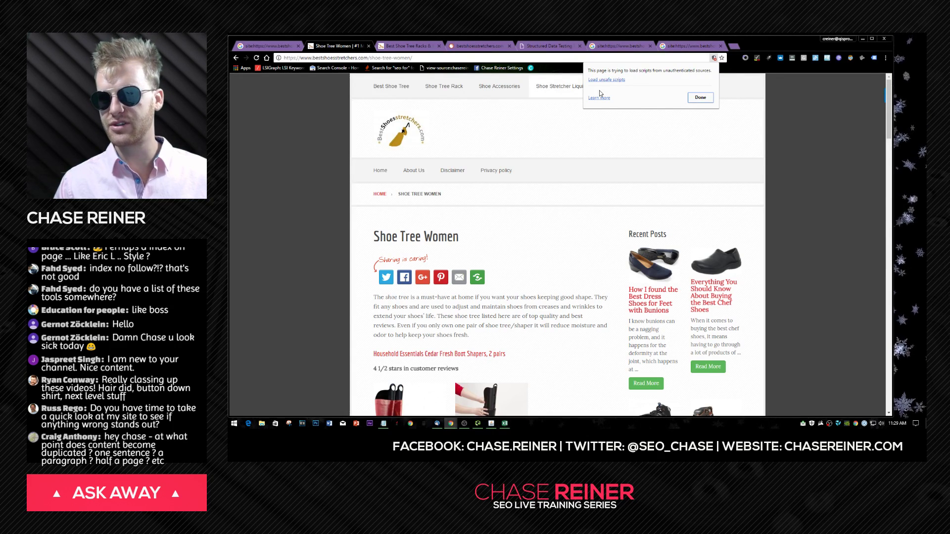
click(691, 99)
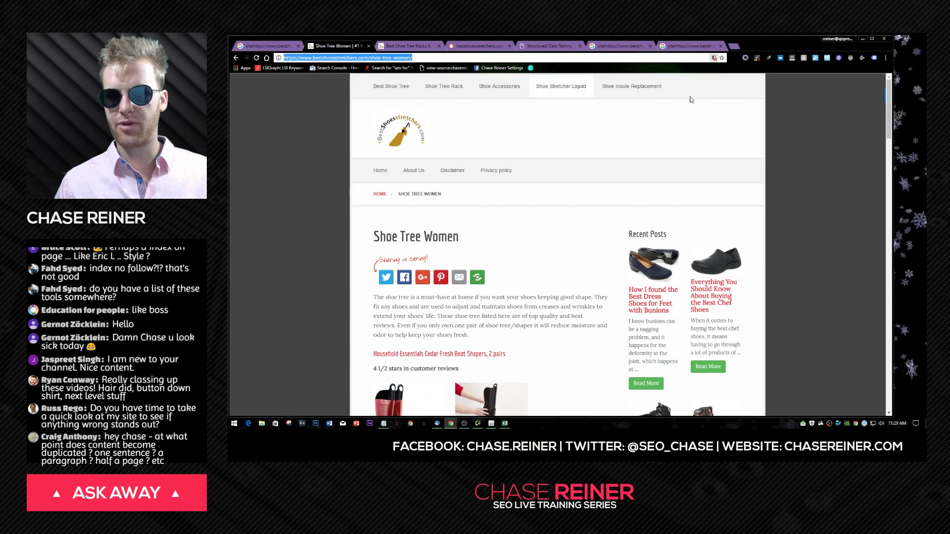
click(686, 77)
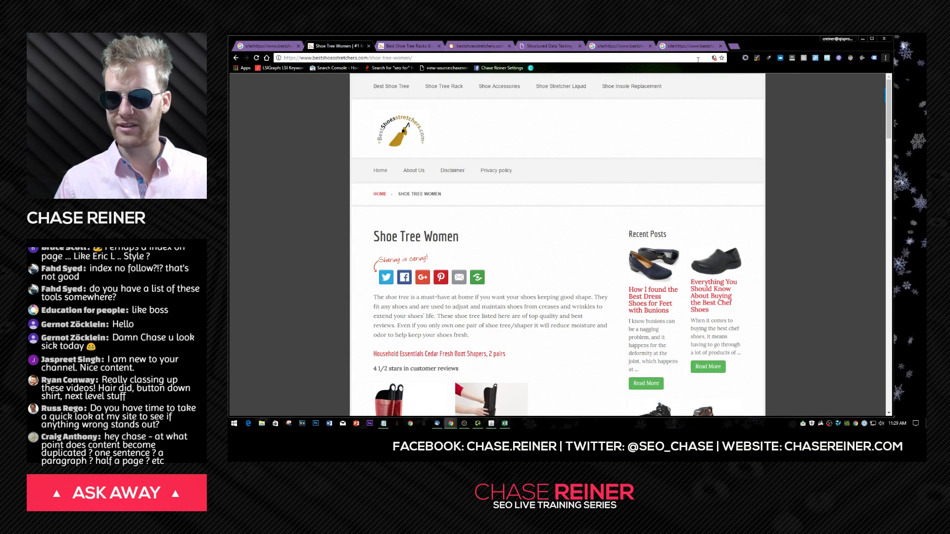
click(714, 57)
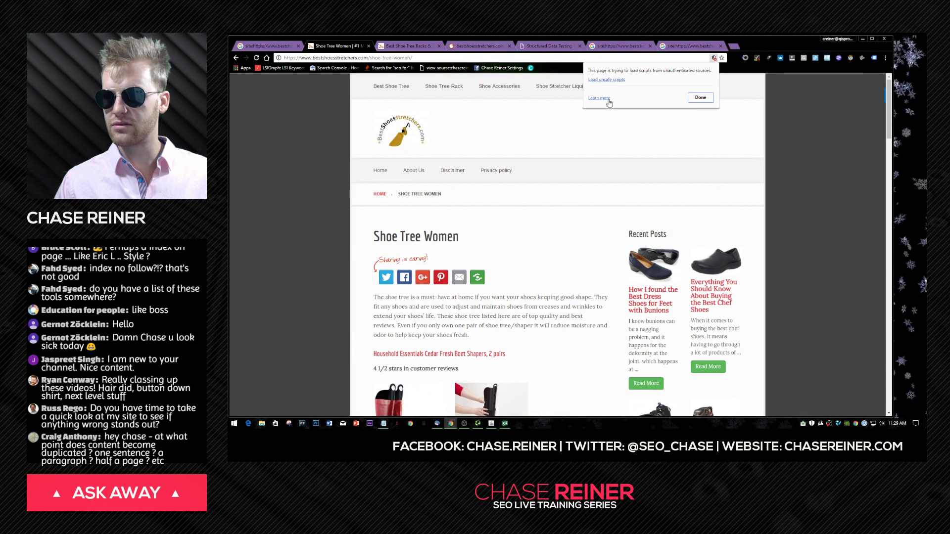
click(500, 58)
- Return to the Notepad notes and add a "---" separator followed by "Pages are also trying to load unauthenticed scripts"
key(alt+Tab)
scroll(525, 277, down, 3)
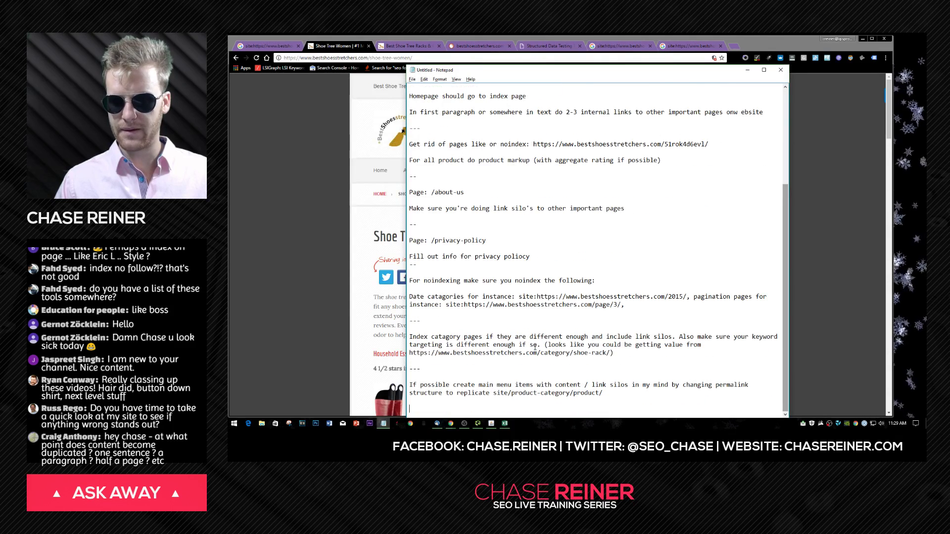
text(--)
key(Return)
key(Return)
text(Pag)
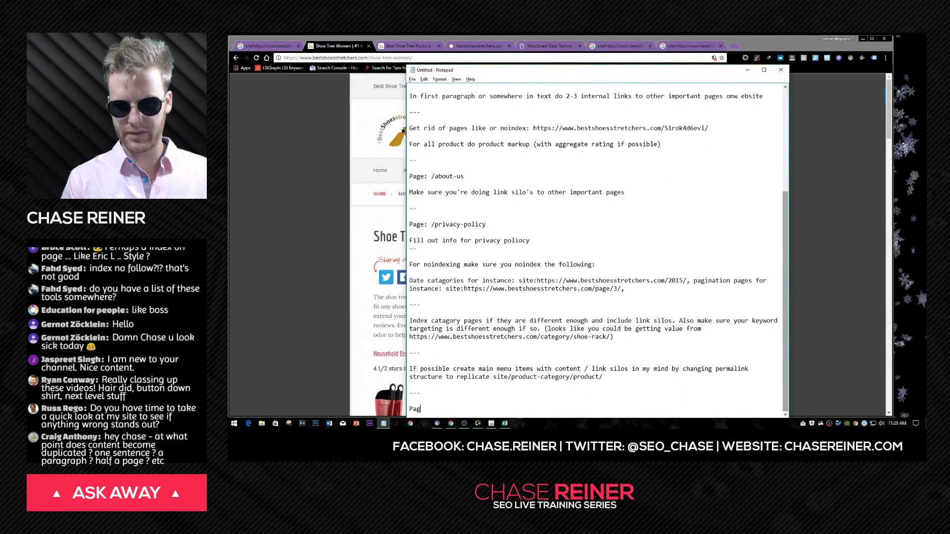
text(es are also )
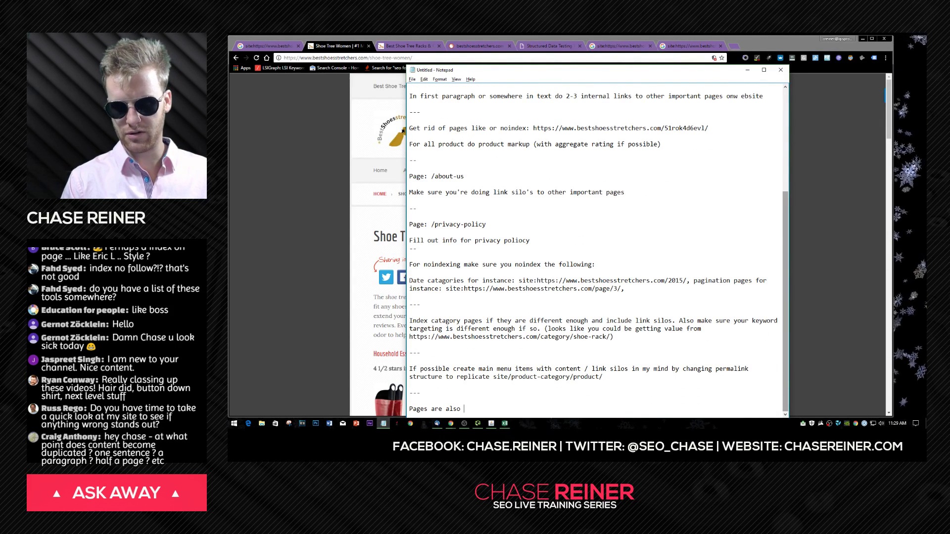
text(trying to loa)
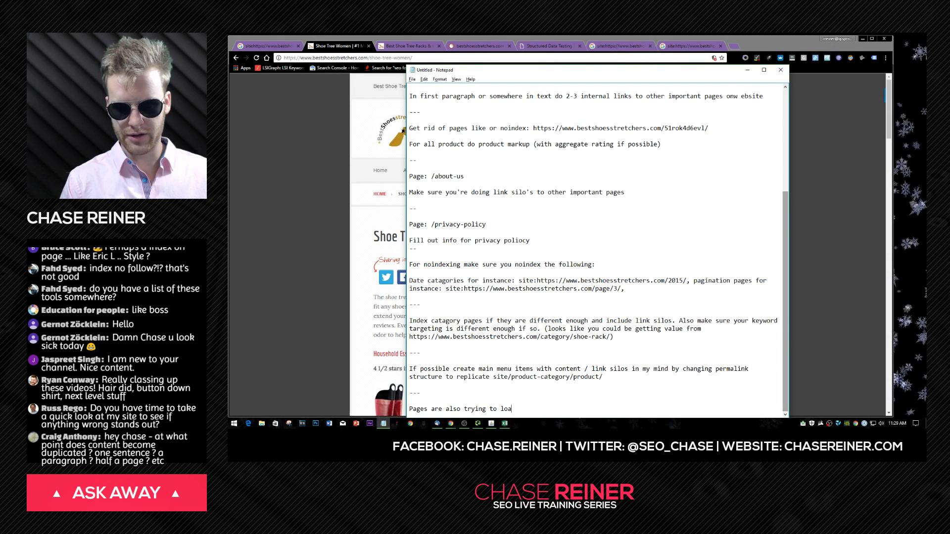
text(d unauthentic)
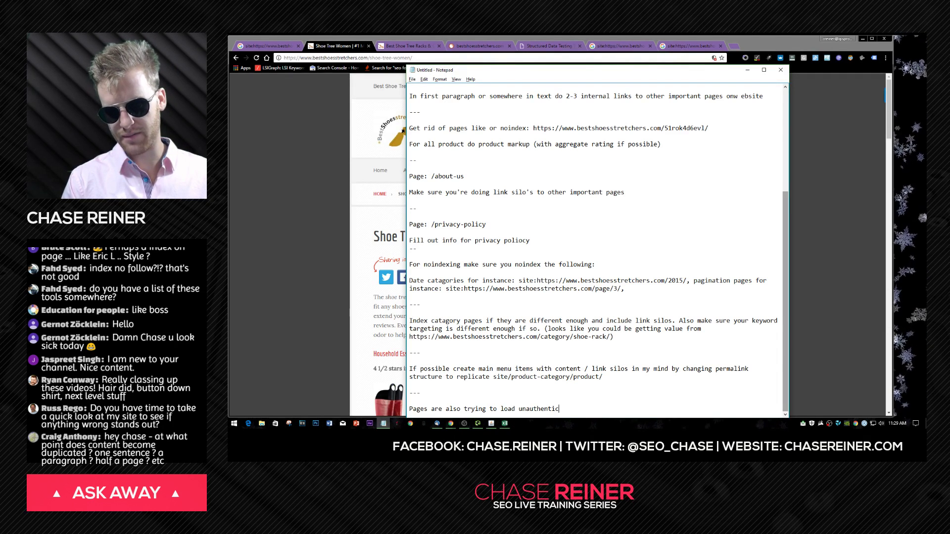
text(ed scripts)
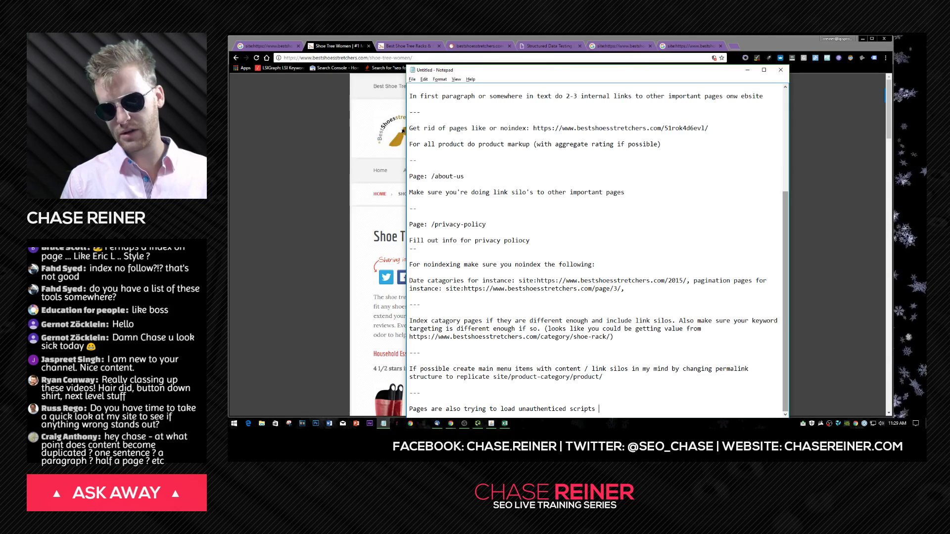
- Finish the scripts note with ", I would try figuring out why." and switch back to the browser
key(BackSpace)
text(, )
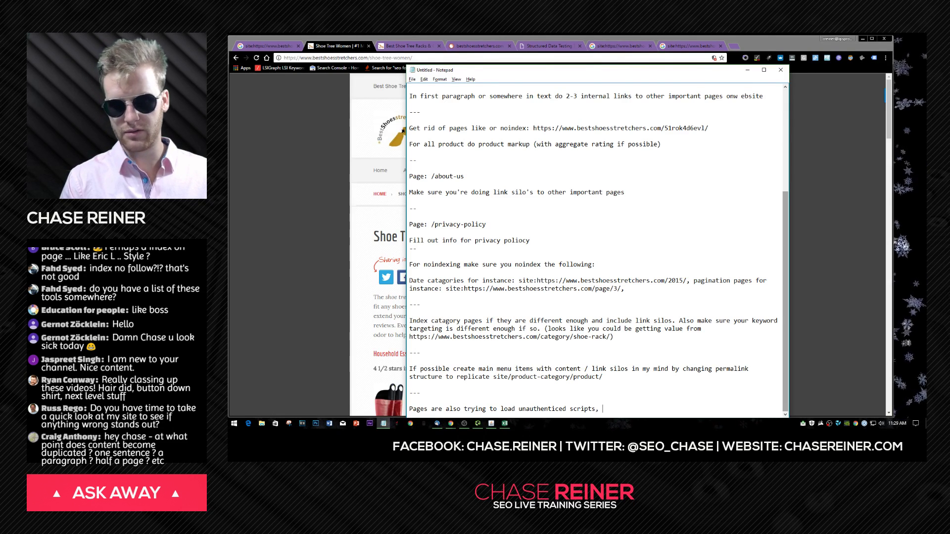
text(i would try figuri)
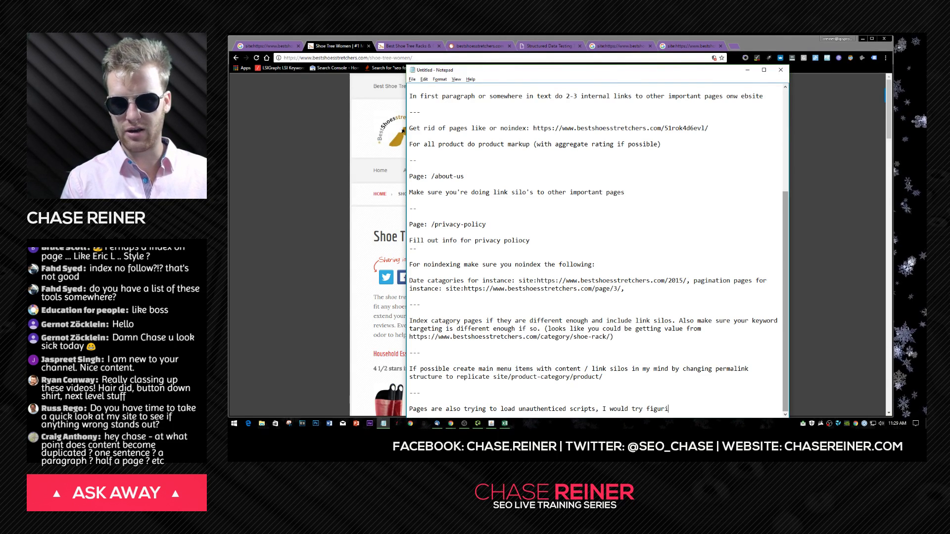
text(ng out why.)
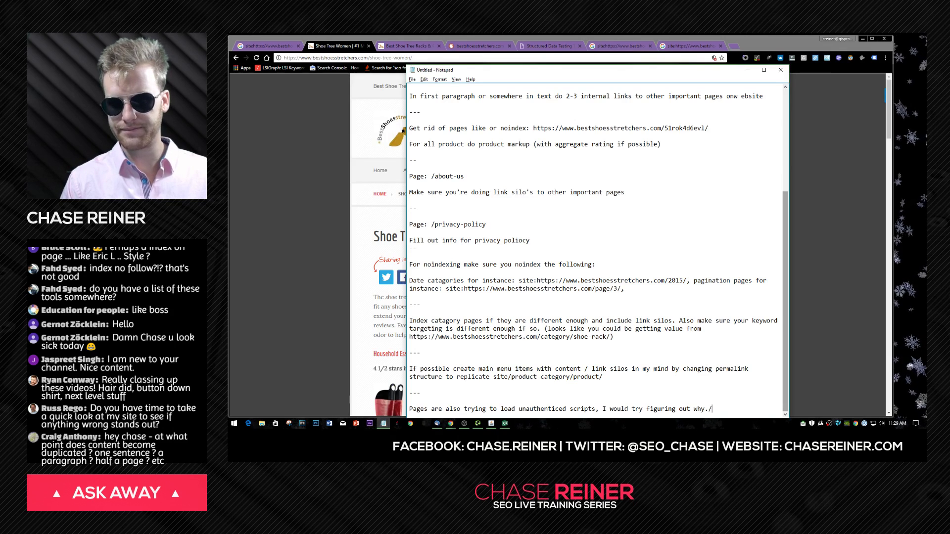
click(307, 261)
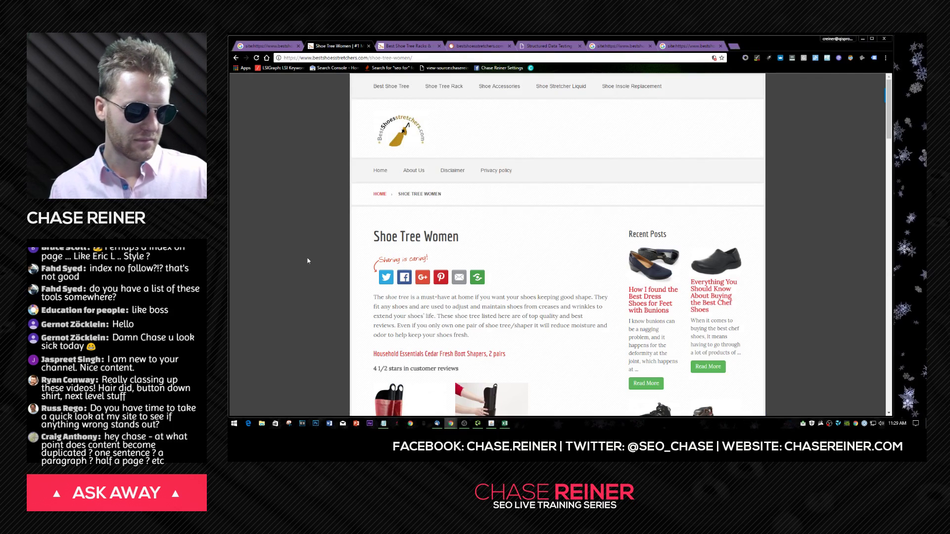
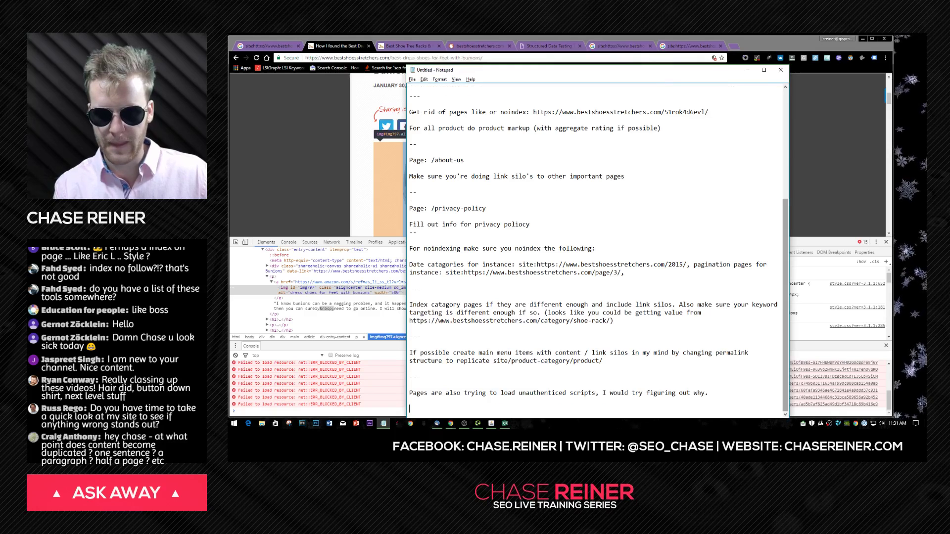
- Add a "---" separator to the Notepad notes and begin "Images and URL's for images should be optimized (reduce load time by"
text(---)
key(Return)
key(Return)
text(Image)
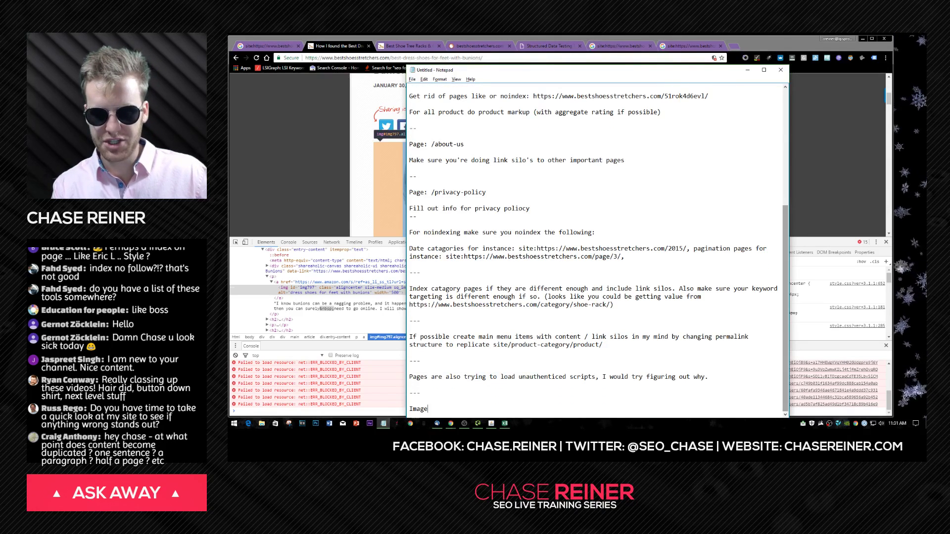
text(s and URL's for images )
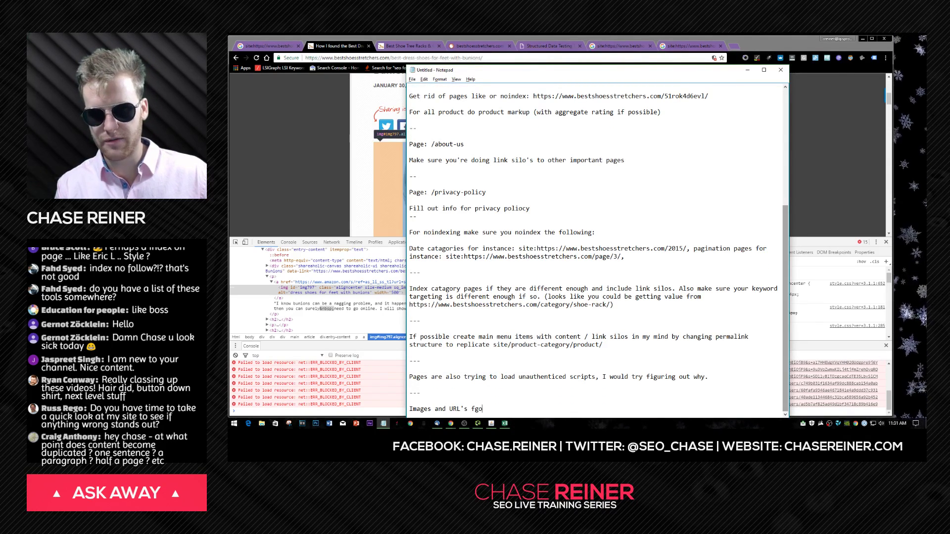
text(sho)
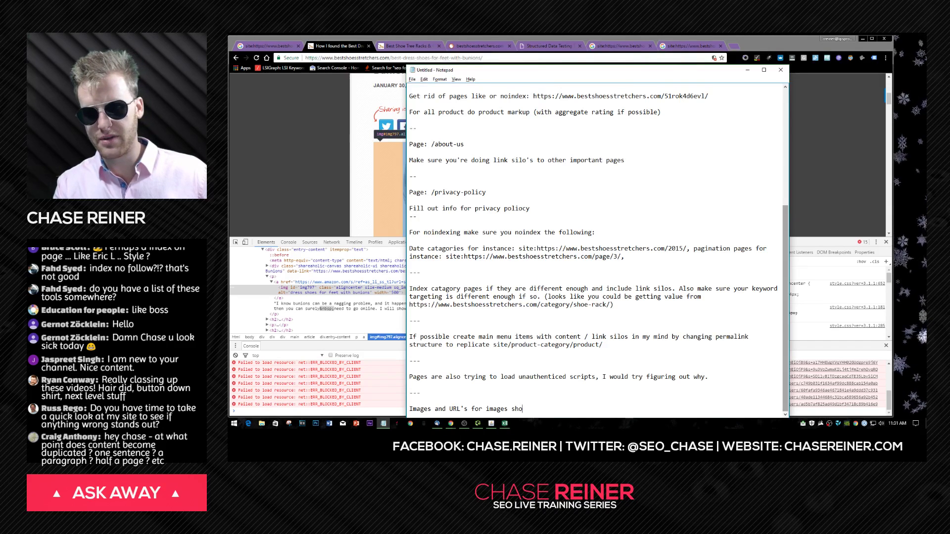
text(uld be optimized (reduce load time by)
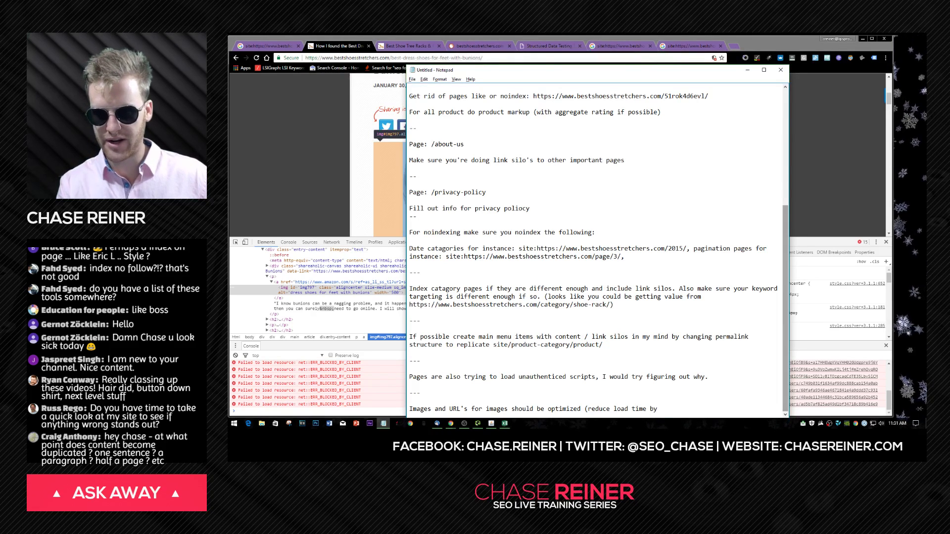
- Complete the image optimization note with "compression and also use correct file URL's and alt text." followed by blank lines
text( compressio)
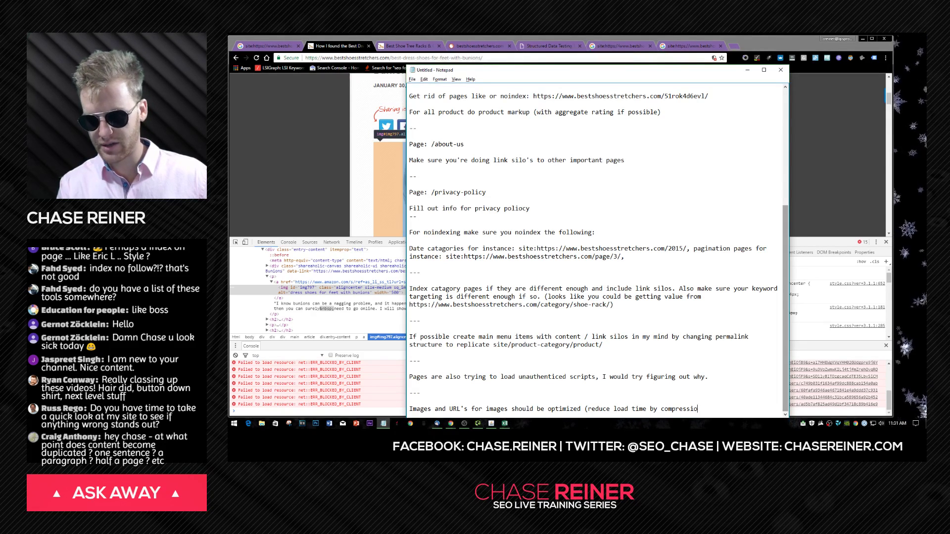
text(on a)
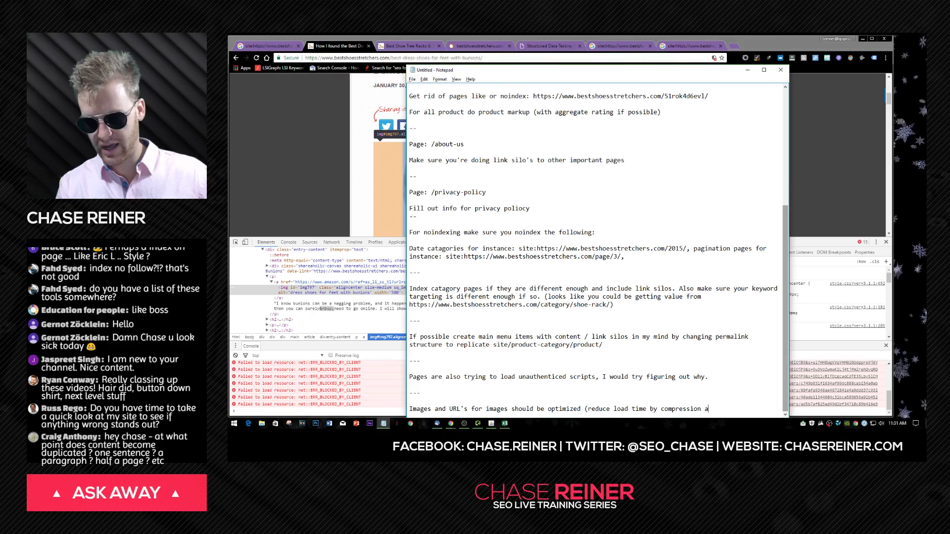
text(nd also )
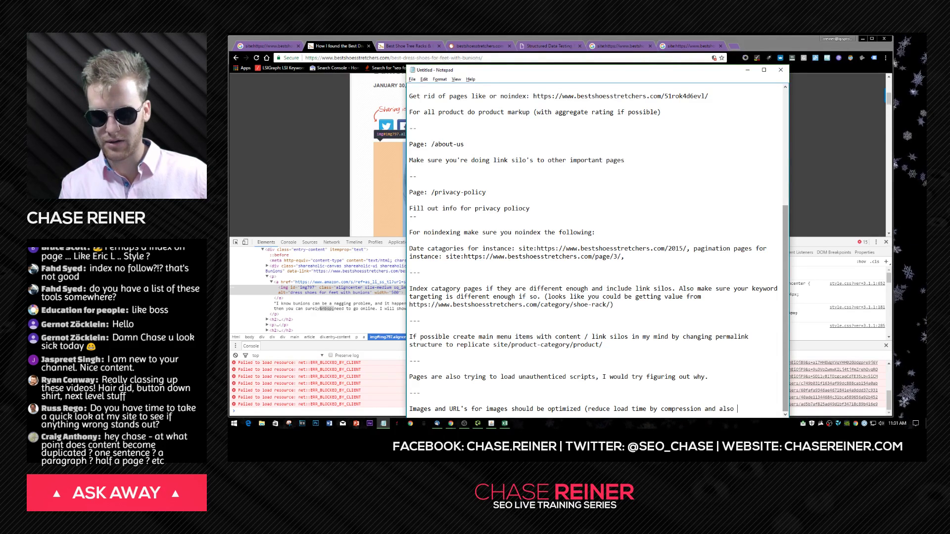
text(use correct file )
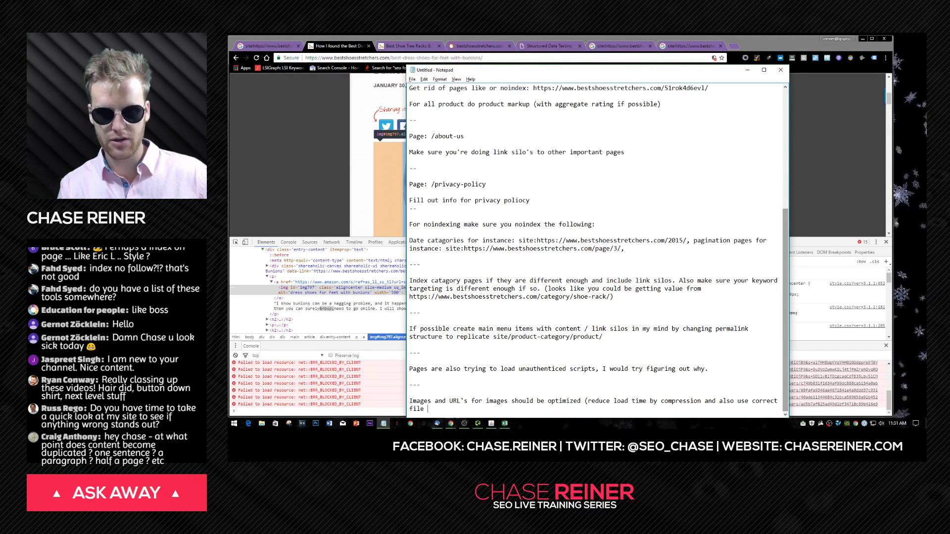
text(URL's and alt t)
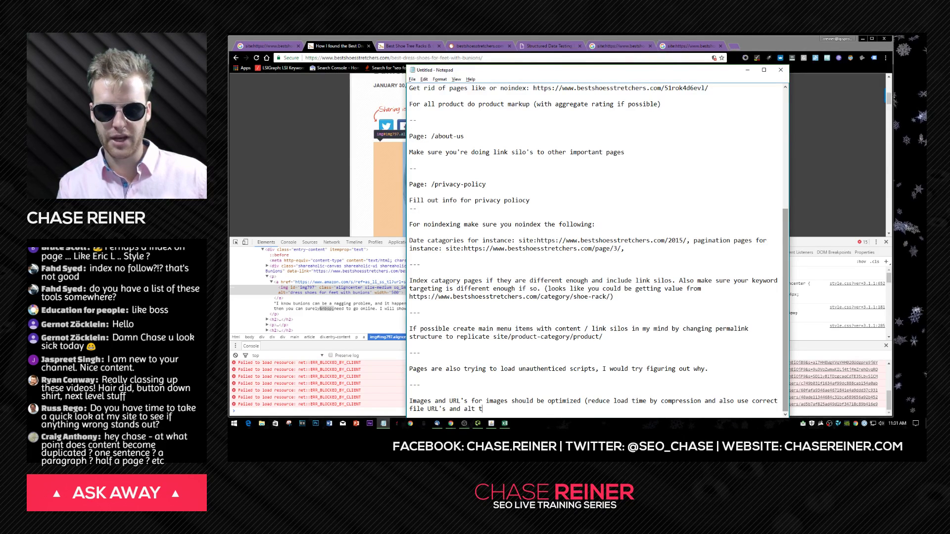
text(ext.)
key(Return)
key(Return)
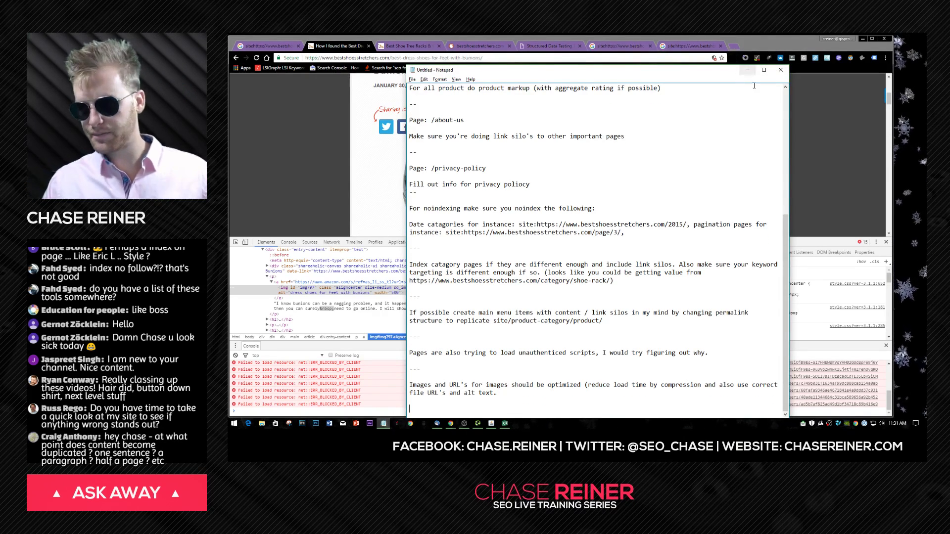
- Minimize the notes, close the developer tools and review the bunions dress shoes article from its navigation down to the footer
click(748, 70)
click(886, 242)
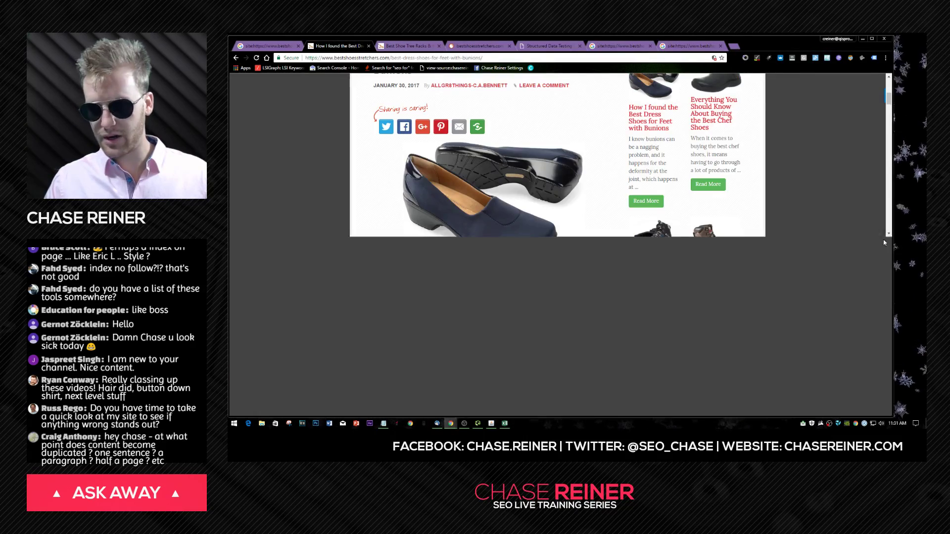
scroll(573, 252, down, 10)
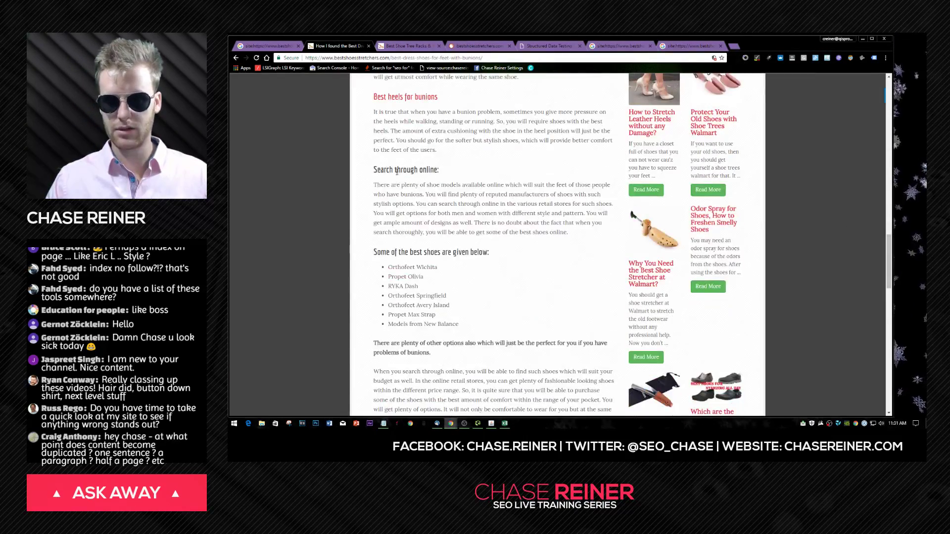
scroll(397, 171, down, 10)
scroll(452, 172, up, 10)
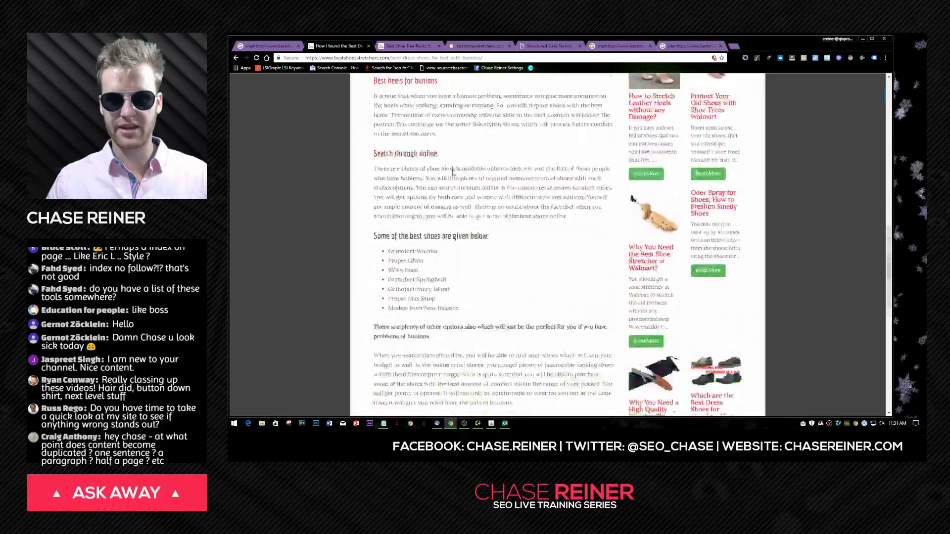
scroll(453, 172, down, 15)
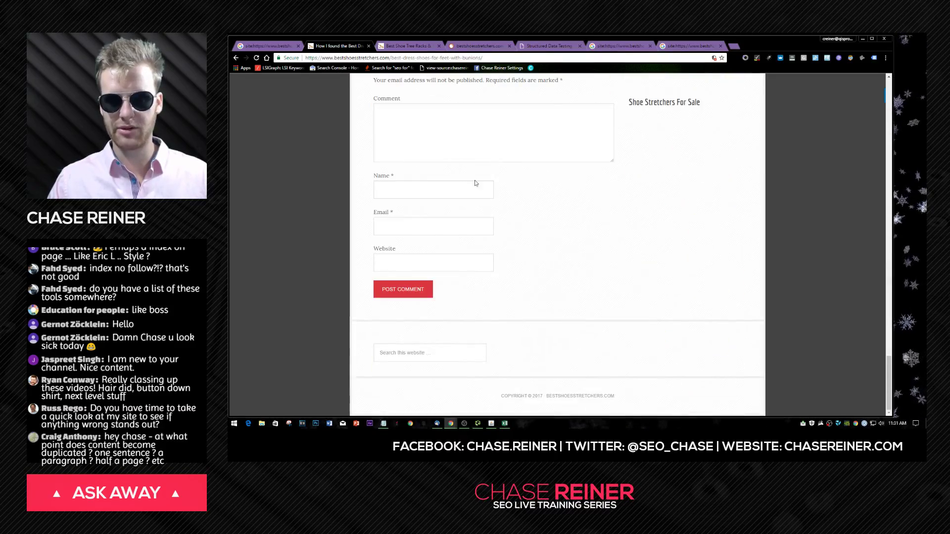
scroll(475, 183, up, 20)
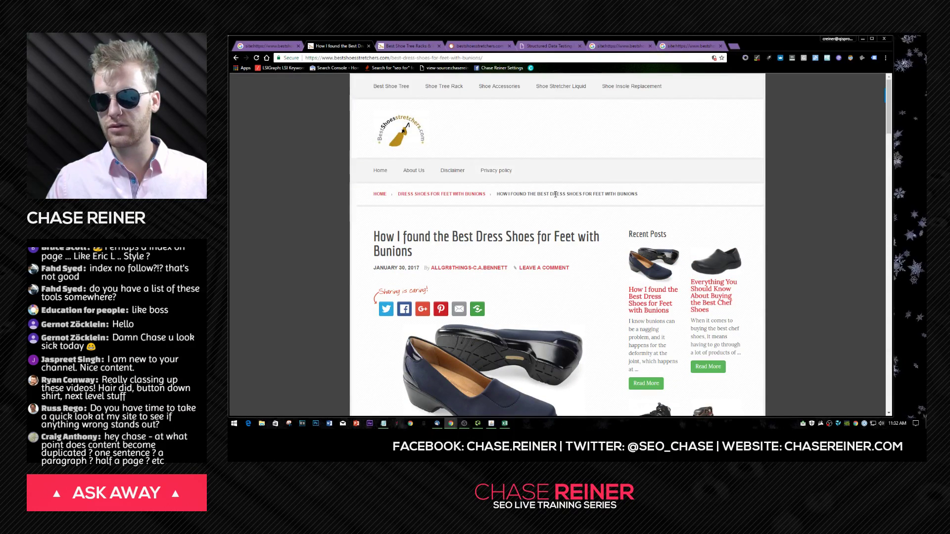
scroll(475, 247, down, 5)
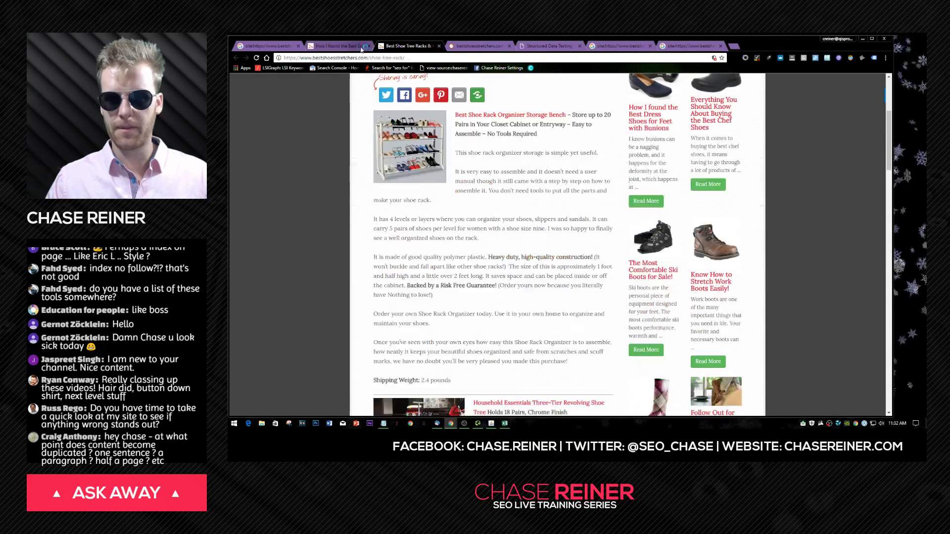
scroll(475, 247, up, 5)
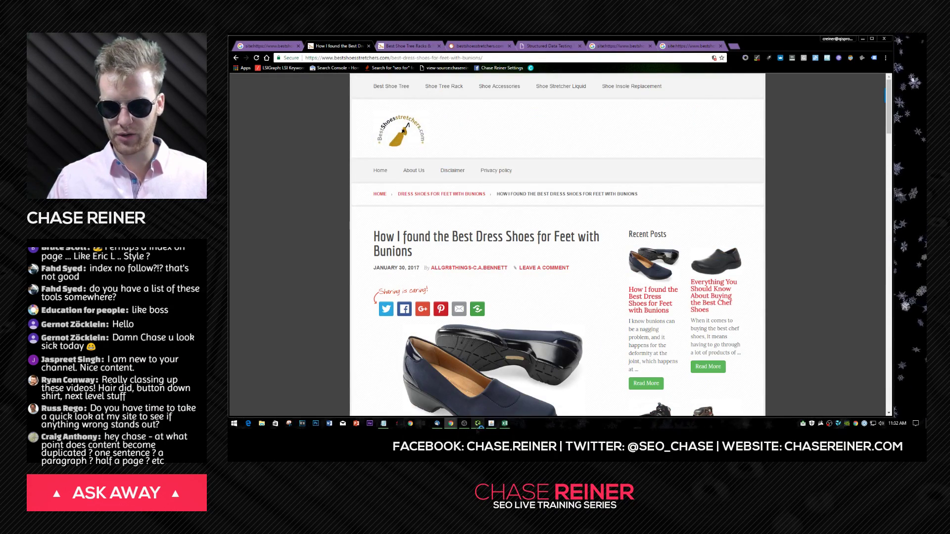
- Switch to the BeamUsUp SEO Crawler and list the pages flagged meta.description.duplicate, minimizing the browser
click(491, 424)
click(915, 103)
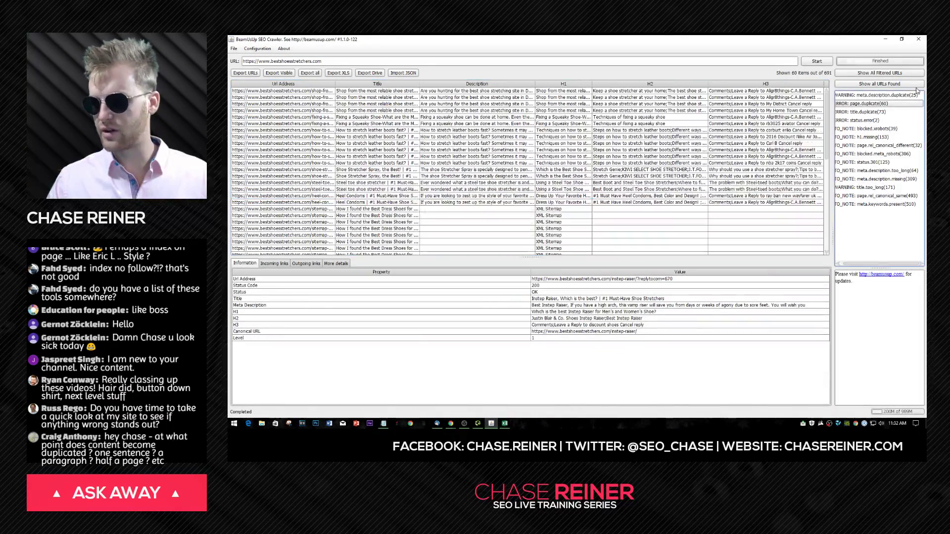
click(915, 95)
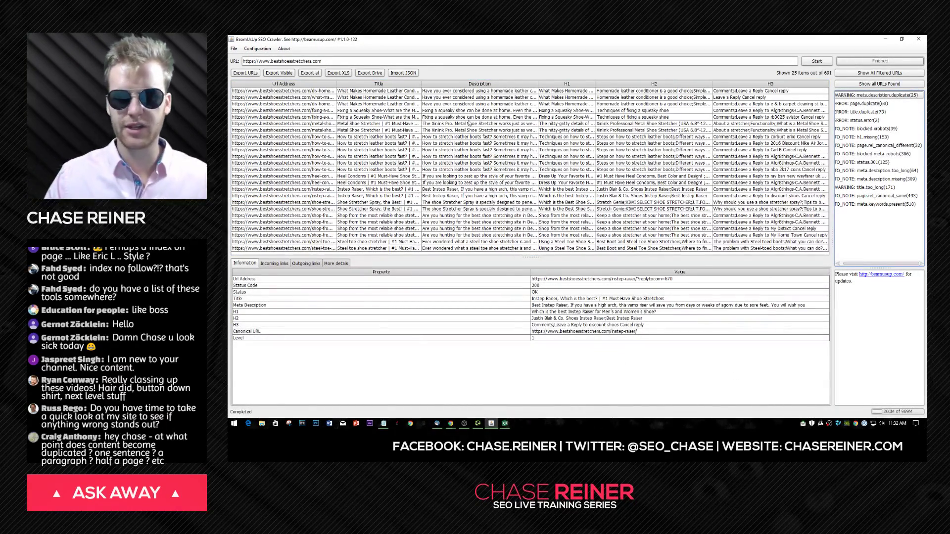
key(alt)
key(alt+Tab)
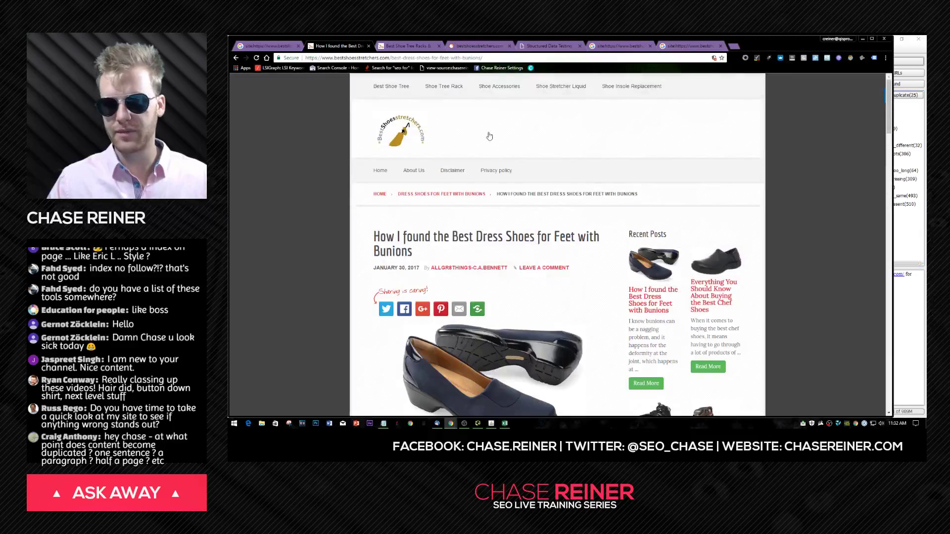
click(862, 38)
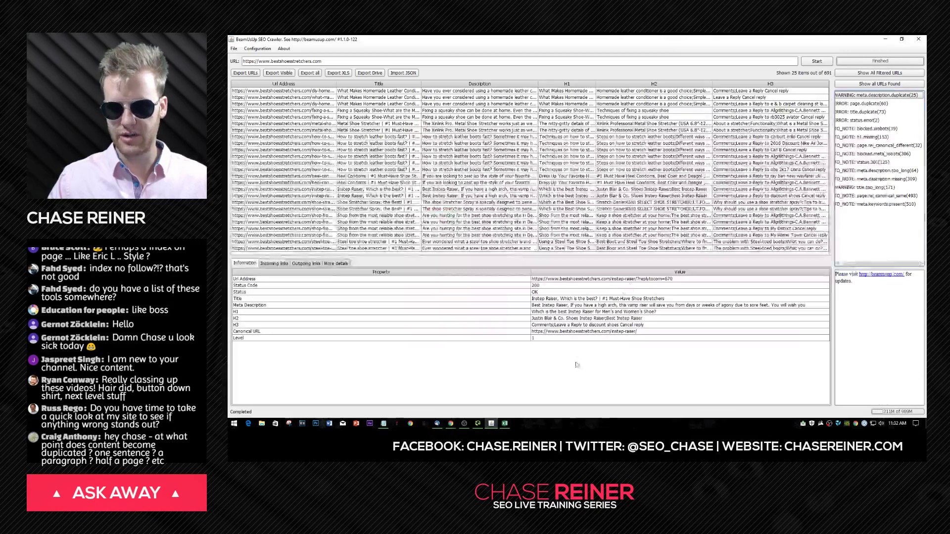
- Return to the Notepad notes, move the window clear of the crawler's issue list and add a "---" separator
mouse_move(504, 426)
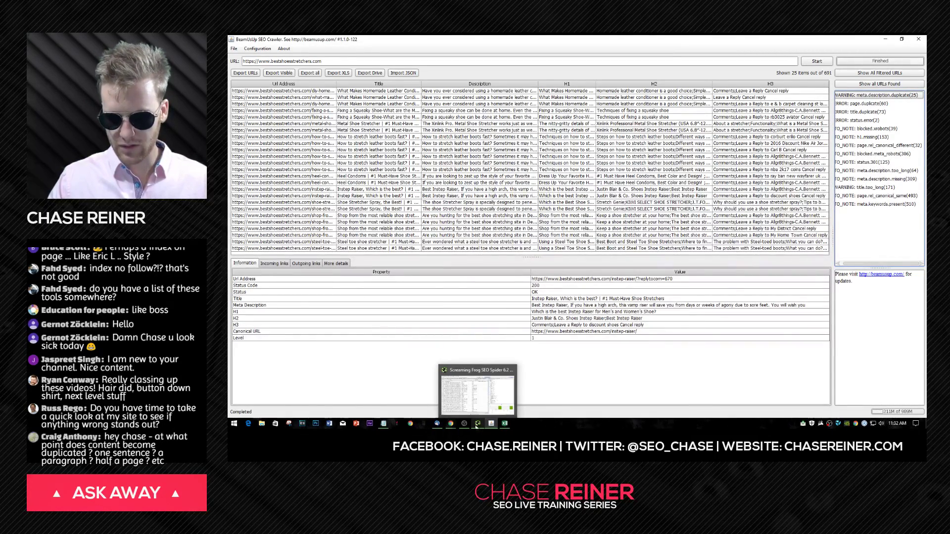
mouse_move(471, 426)
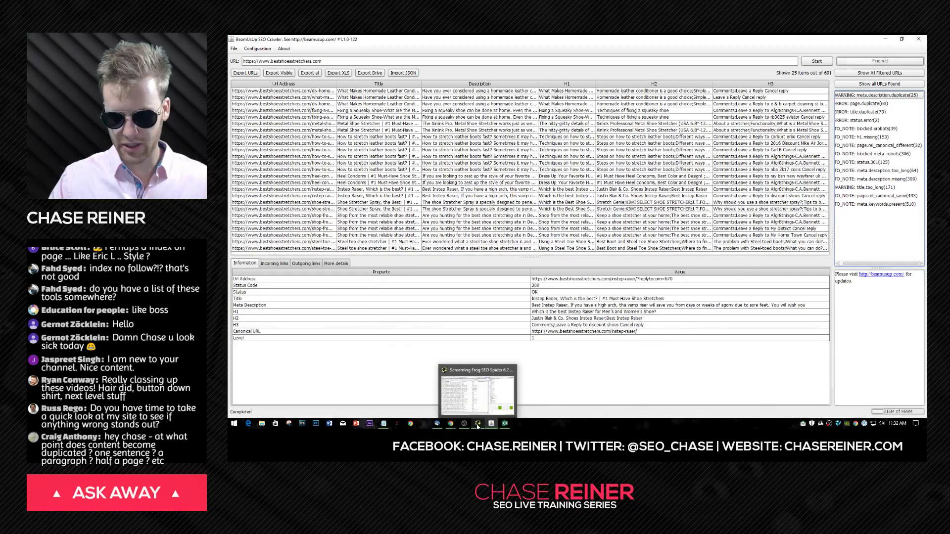
click(383, 423)
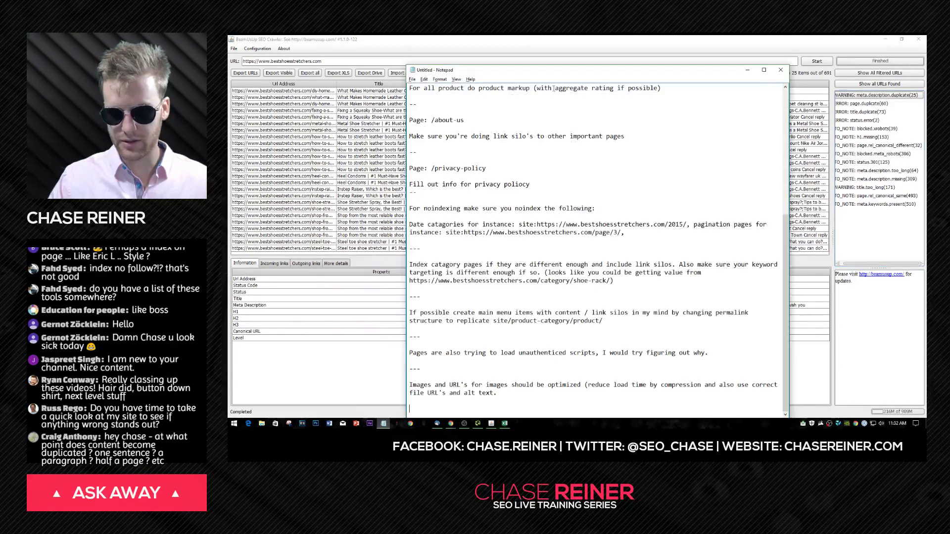
drag(545, 64, 450, 45)
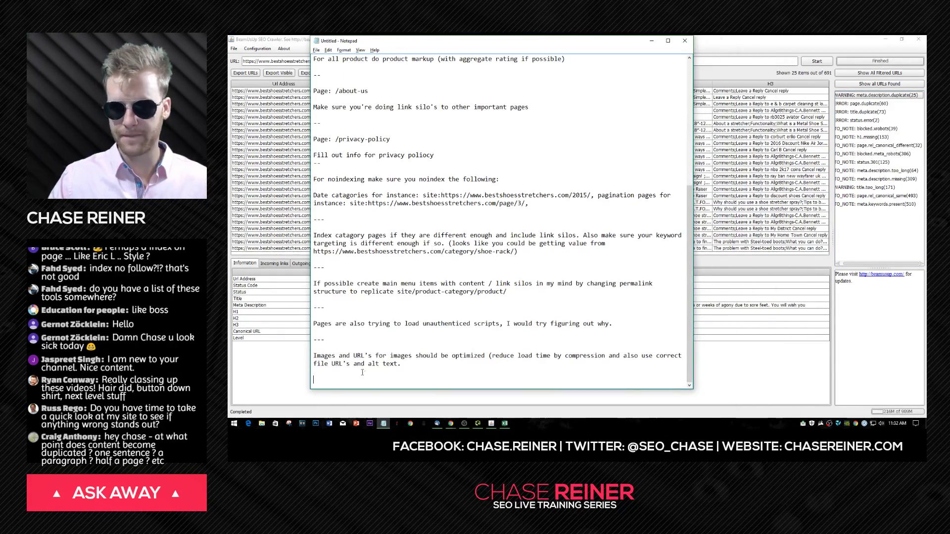
key(Return)
key(Return)
text(-0)
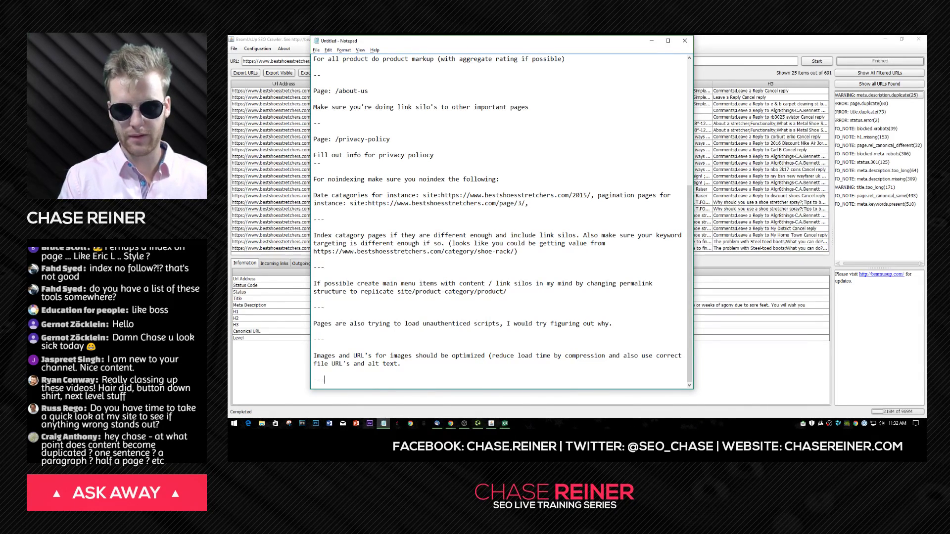
- Begin a new note below the separator reading "Fix sitewide duplicate meta description"
key(Return)
key(Return)
text(Fix site)
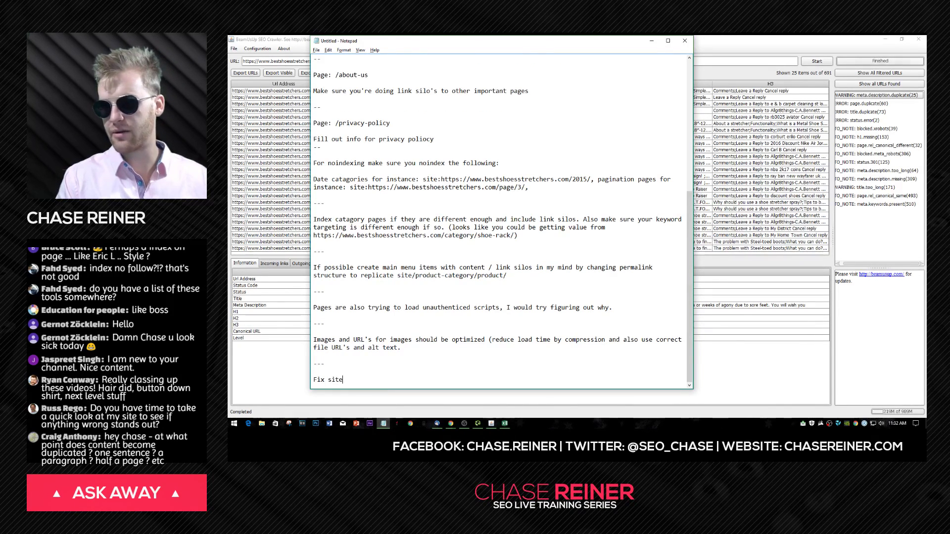
text(wide )
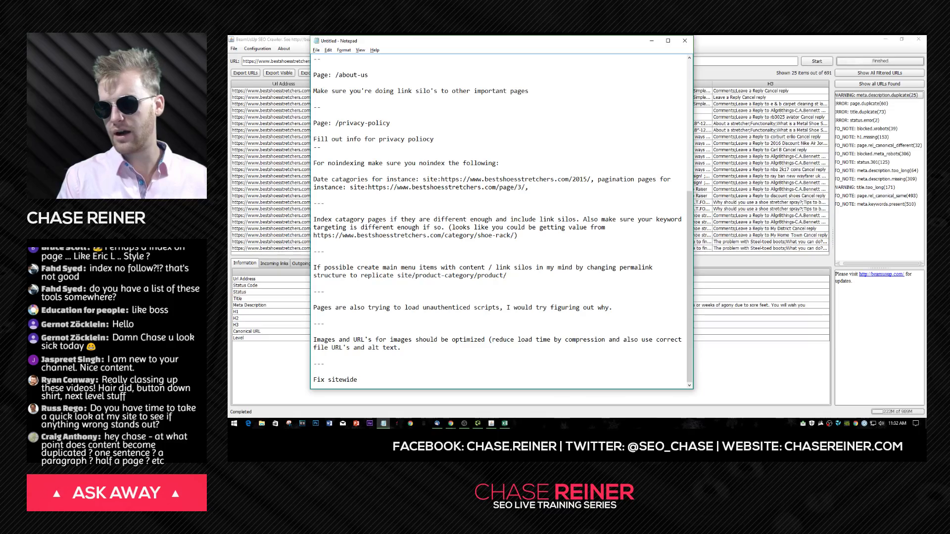
text(duplicate met)
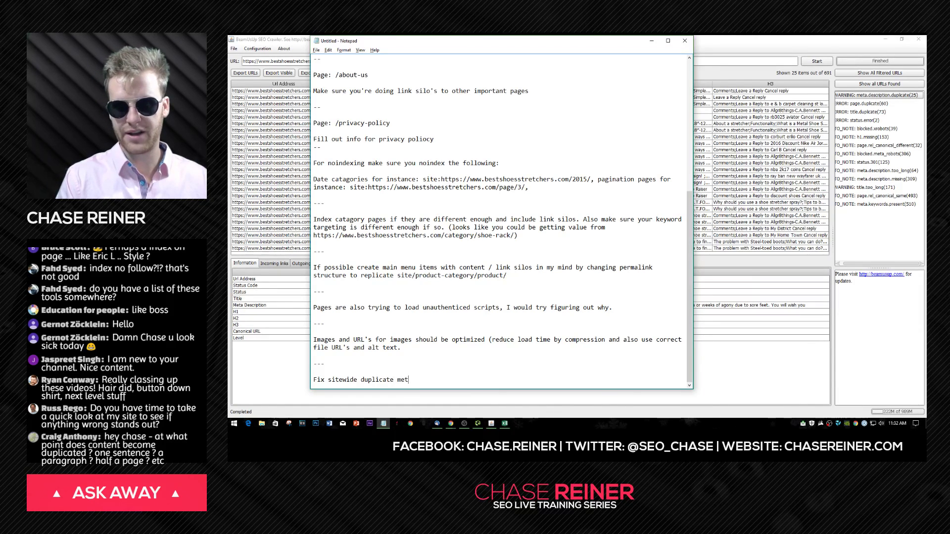
text(a des)
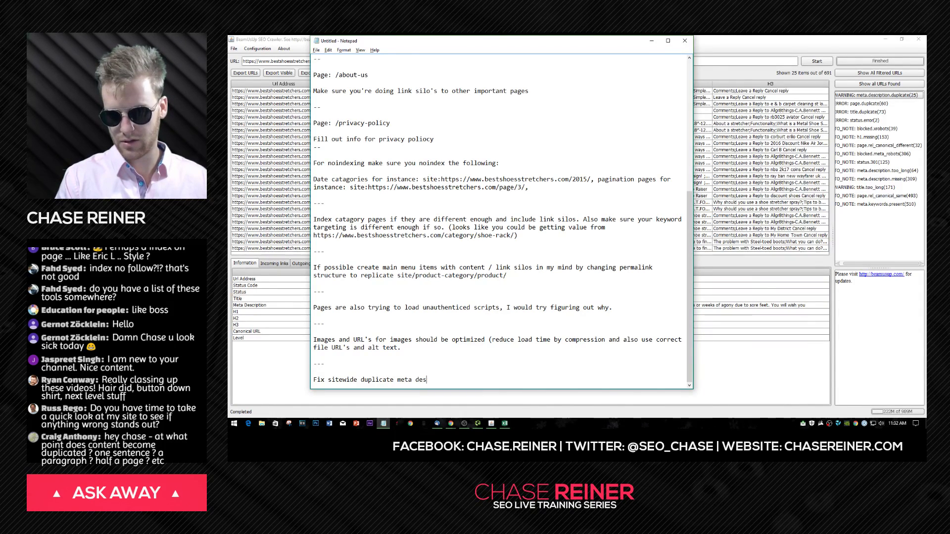
text(xcriptionms)
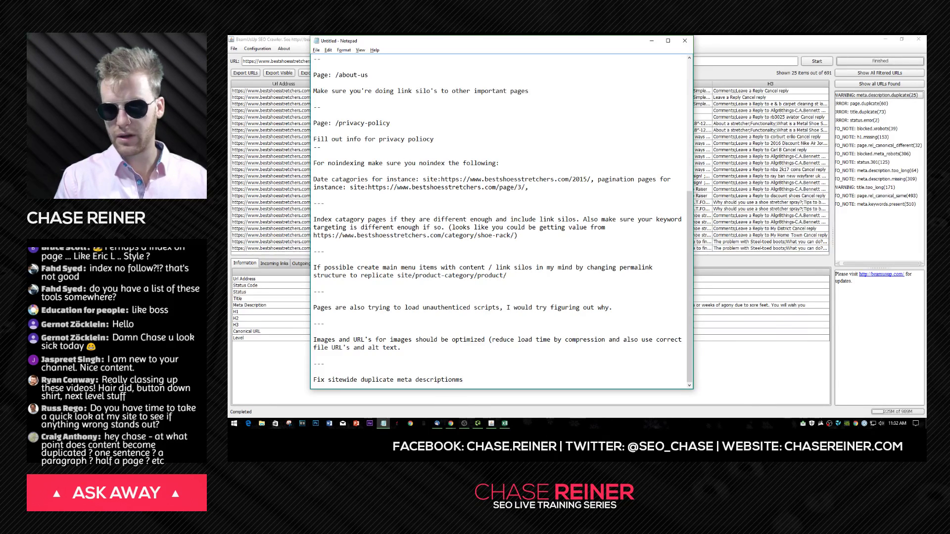
key(BackSpace)
key(BackSpace)
- Continue the note so it goes on with "descriptions, page duplicates (unless being noindexed), title tag duplicates"
text(s, page d)
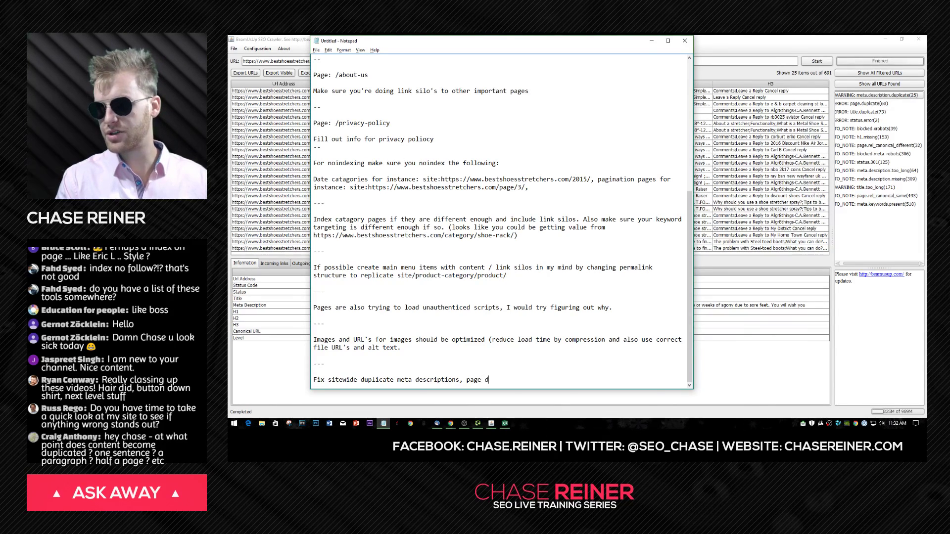
text(uplicates (u)
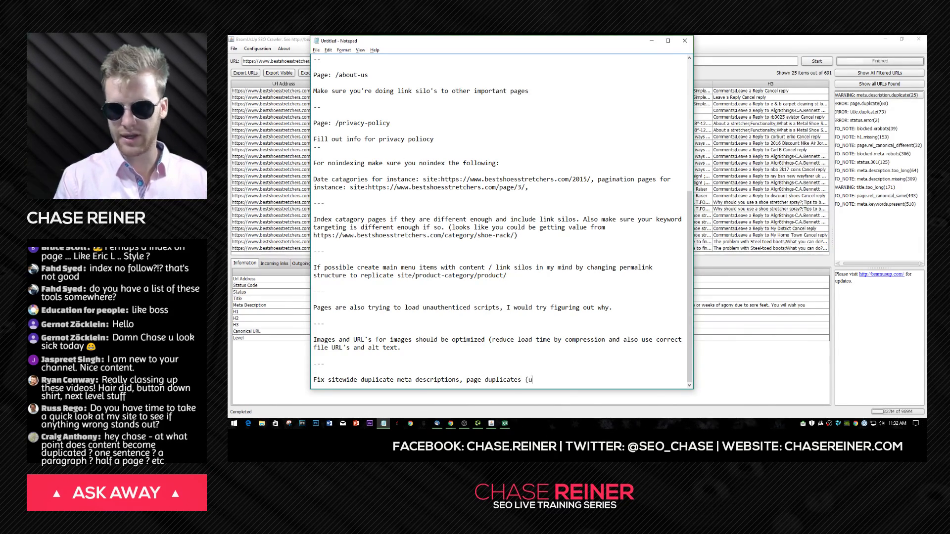
text(nlexs b)
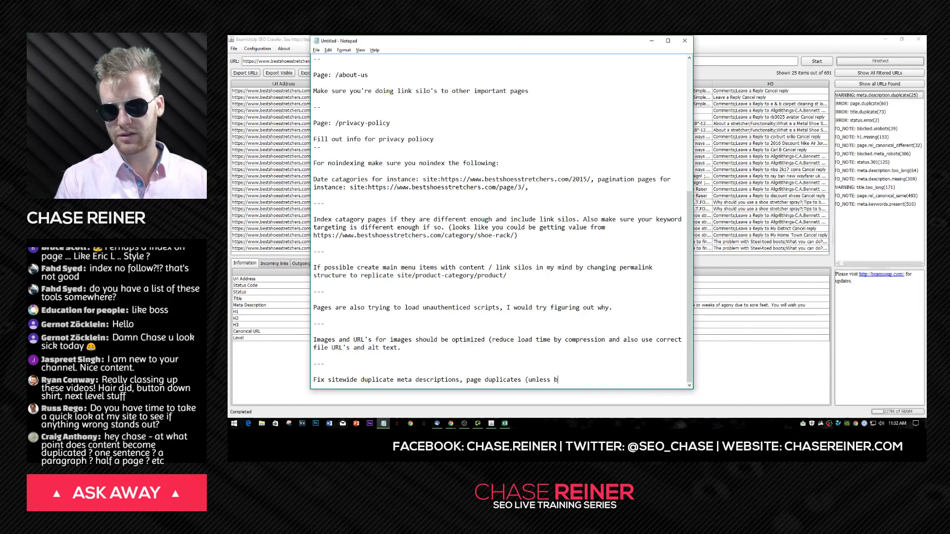
text(eing no i)
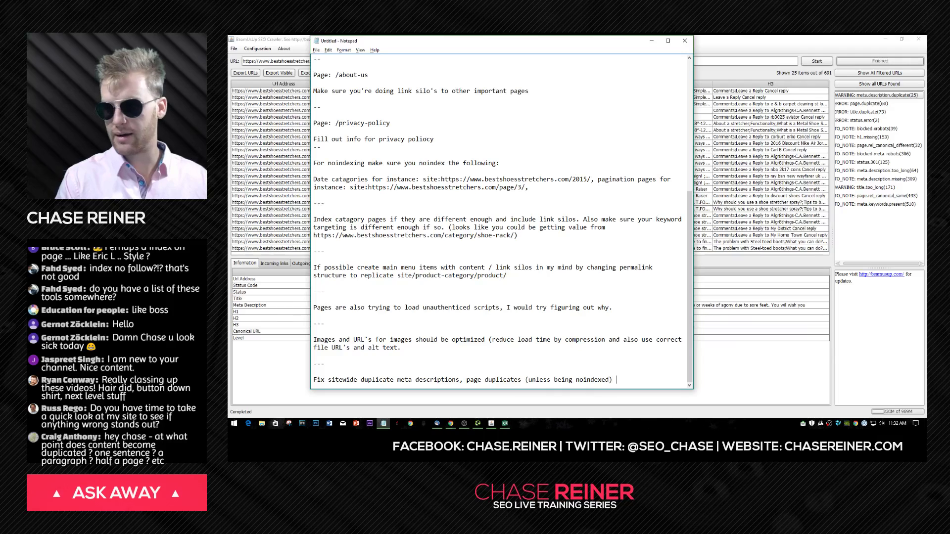
text(ndexed), title ta)
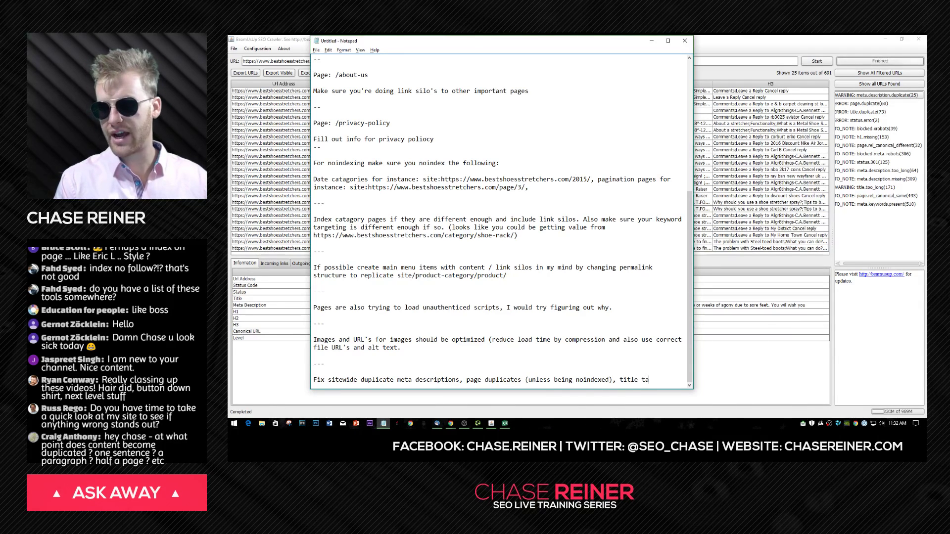
text(g dupl)
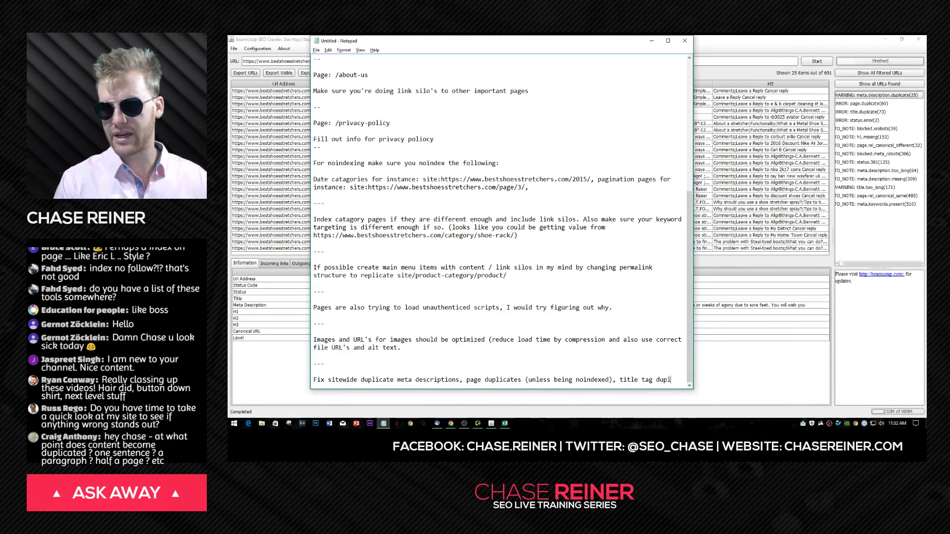
text(icates)
- List the crawler's title.duplicate pages, widen the Title column and inspect a "How to stretch leather boots fast?" entry
click(889, 113)
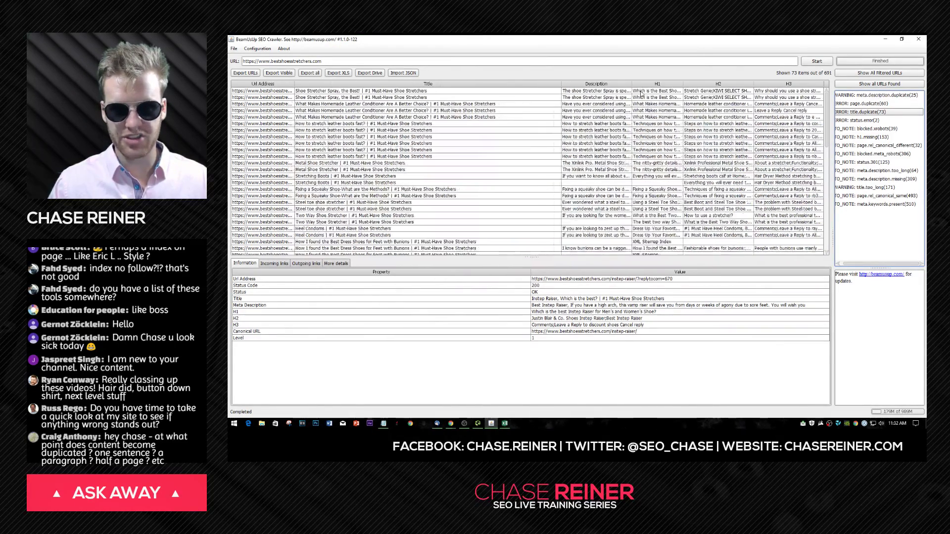
drag(409, 88, 560, 90)
click(346, 137)
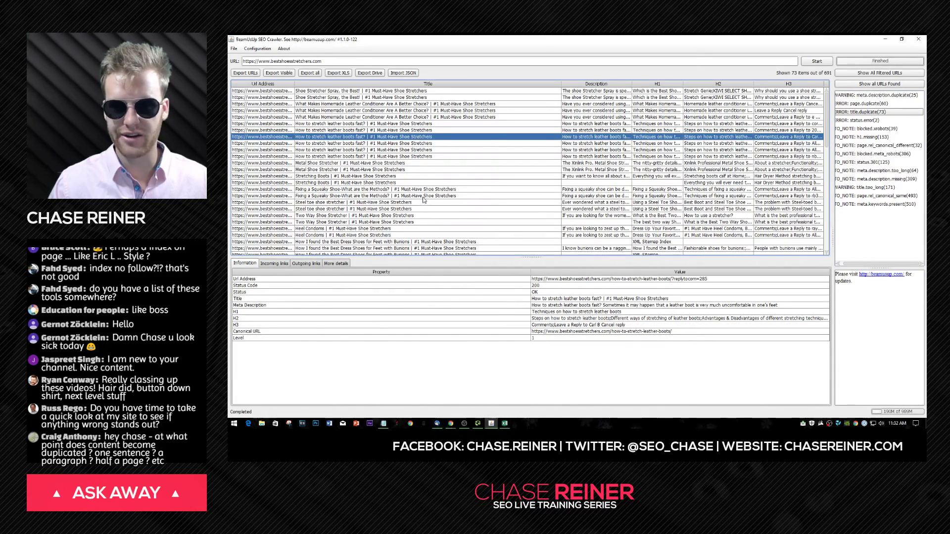
- Return to the Notepad note and add "(all of these can be found in included export)" after "title tag duplicates"
key(alt+Tab)
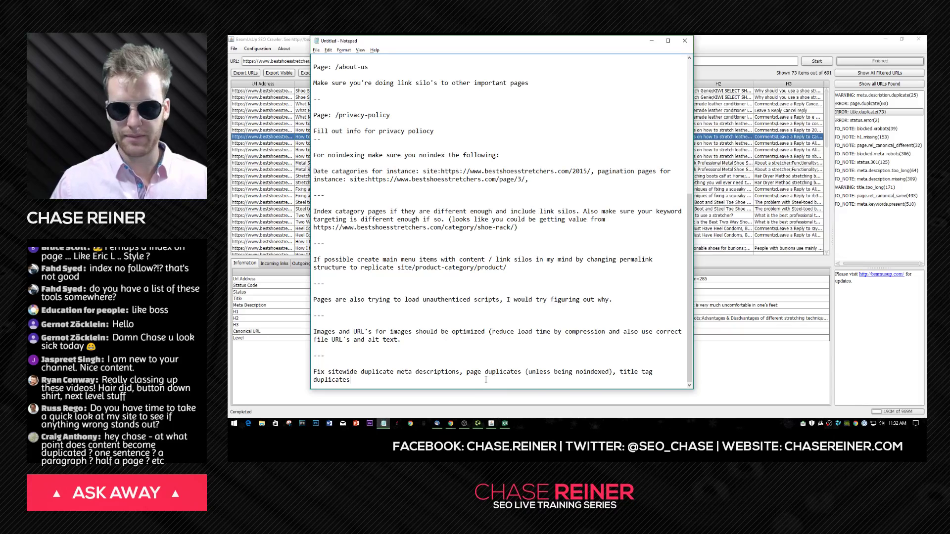
text((all of the)
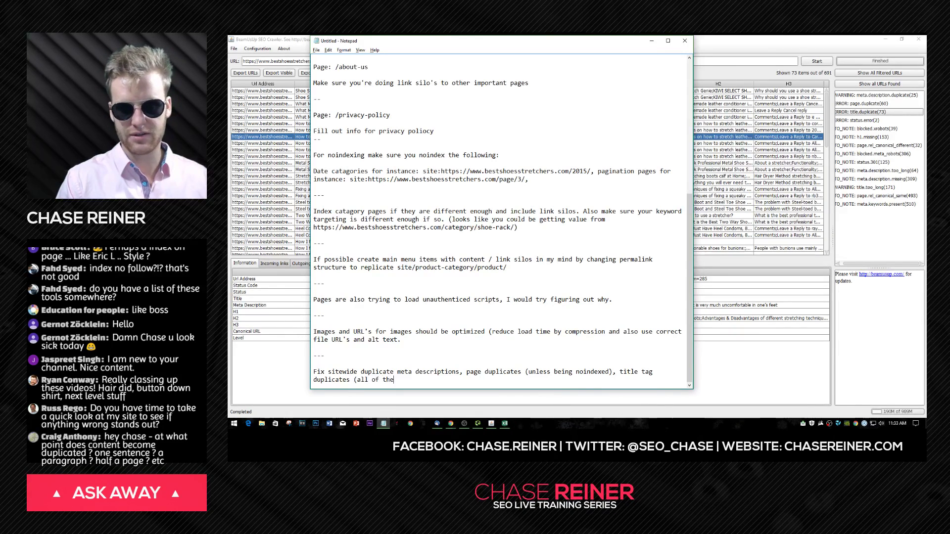
text(se can be found i)
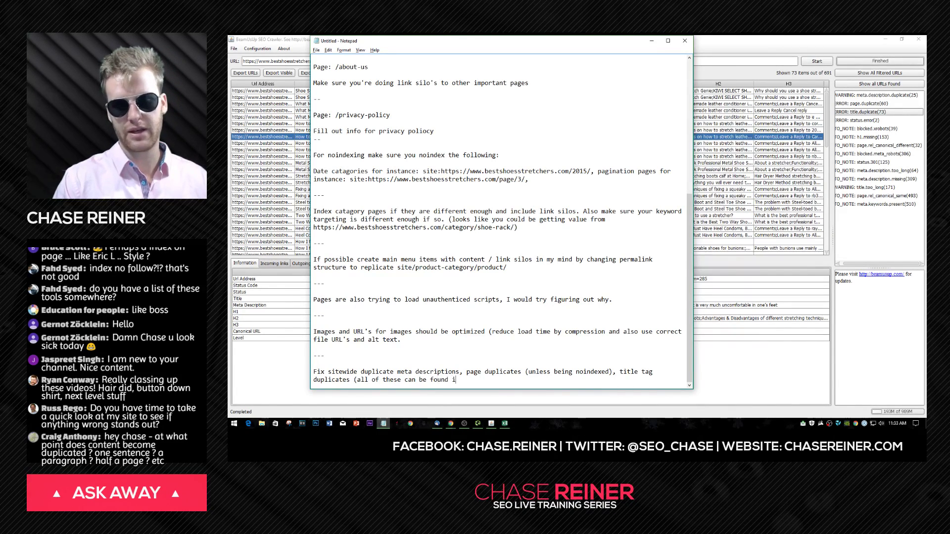
text(n included exp)
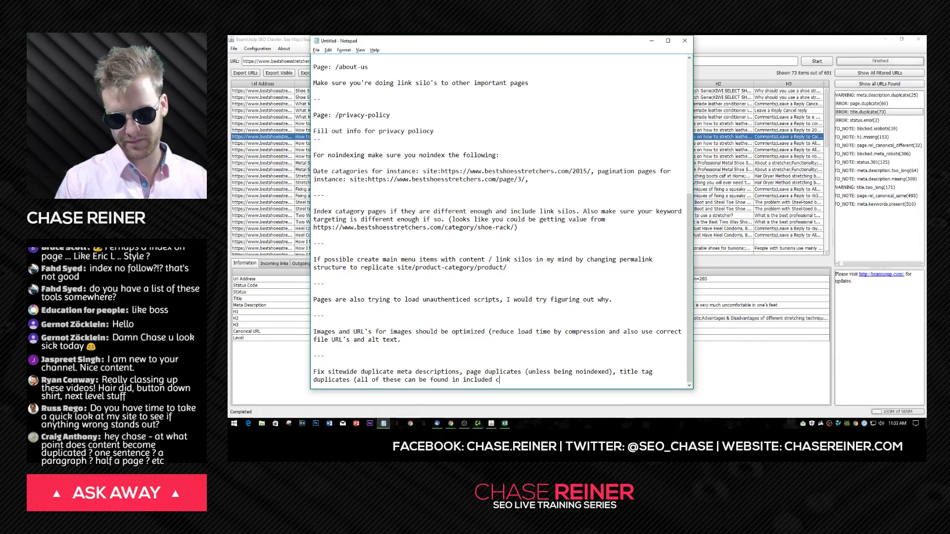
text(ort))
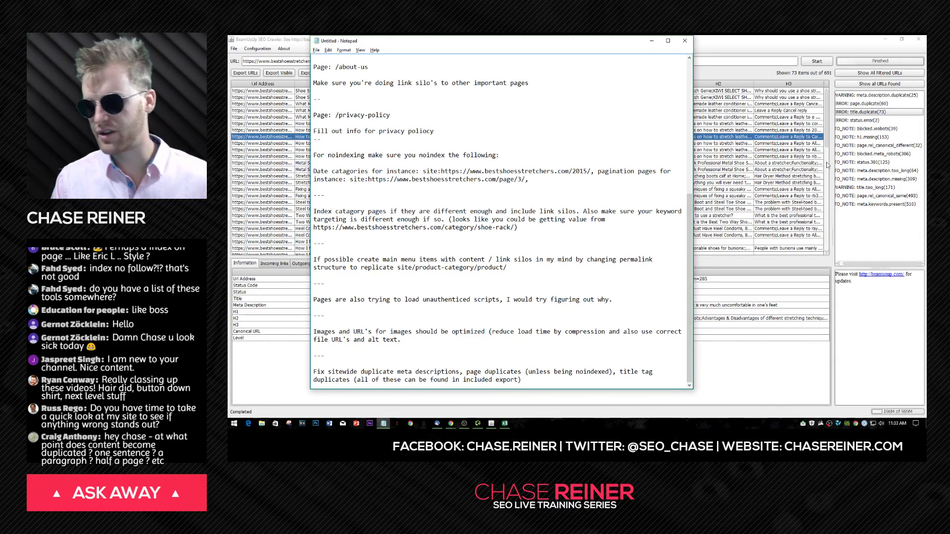
- Review the crawler's blocked.xrobots and h1.missing lists, and extend the Notepad note with ", missing h1 tags,"
click(852, 130)
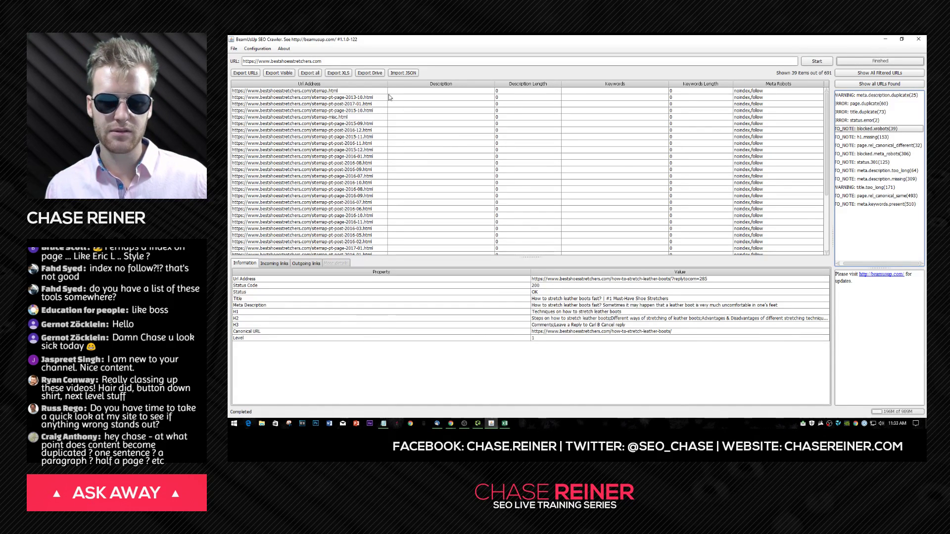
scroll(400, 140, down, 5)
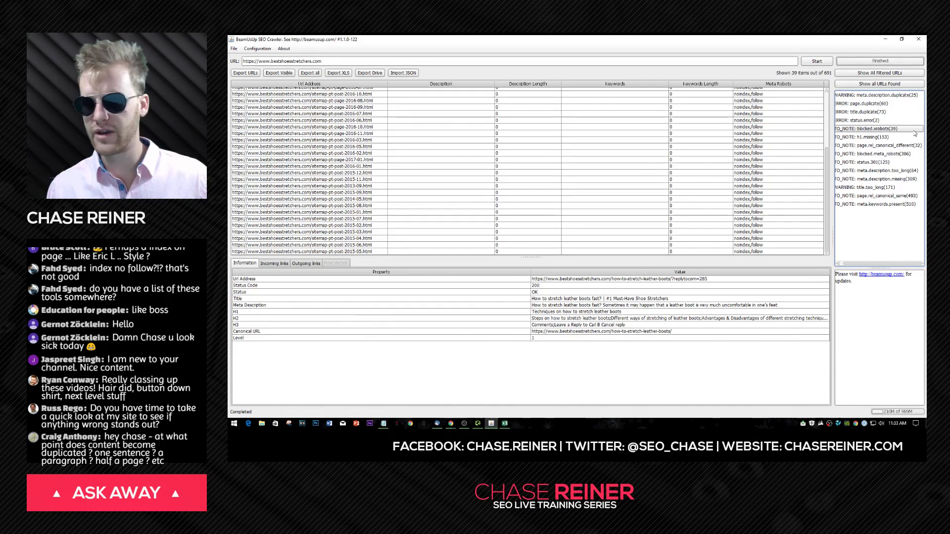
click(895, 138)
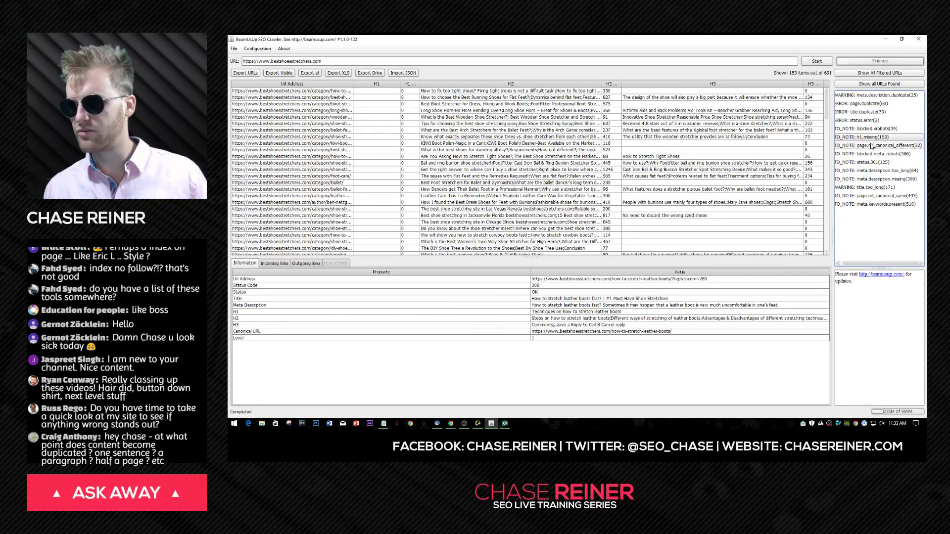
key(alt+Tab)
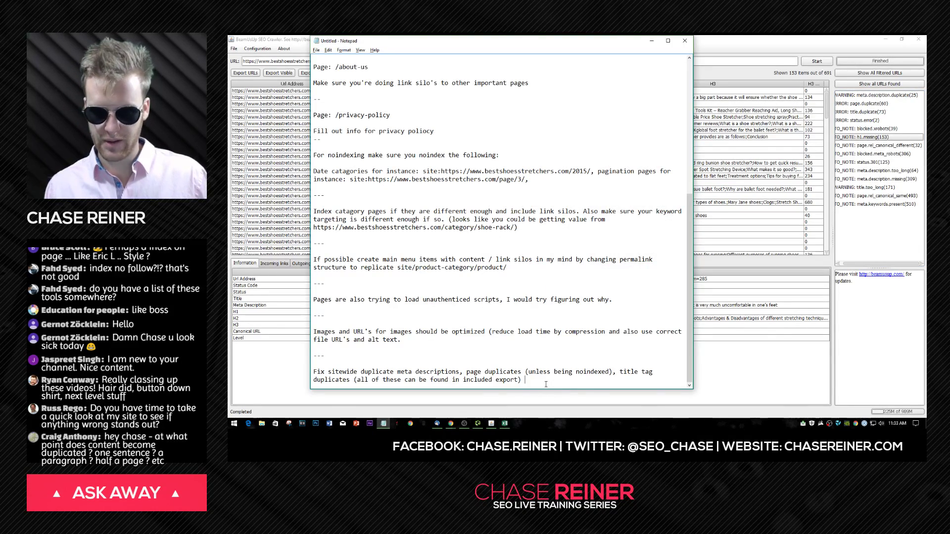
text(, missing h)
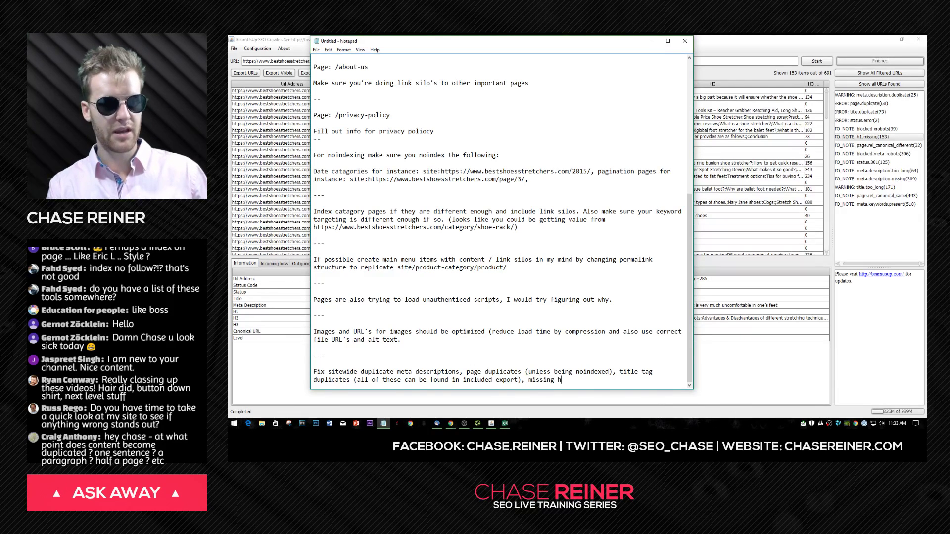
text(1 tags,)
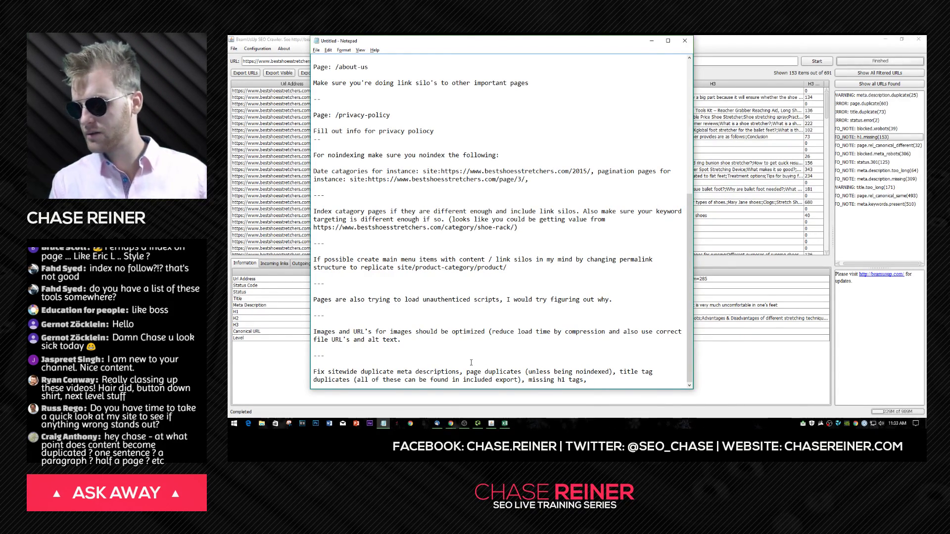
- List the crawler's blocked.meta_robots pages and add "blocked meta robots (try switching to nofollow)," to the Notepad note
click(910, 155)
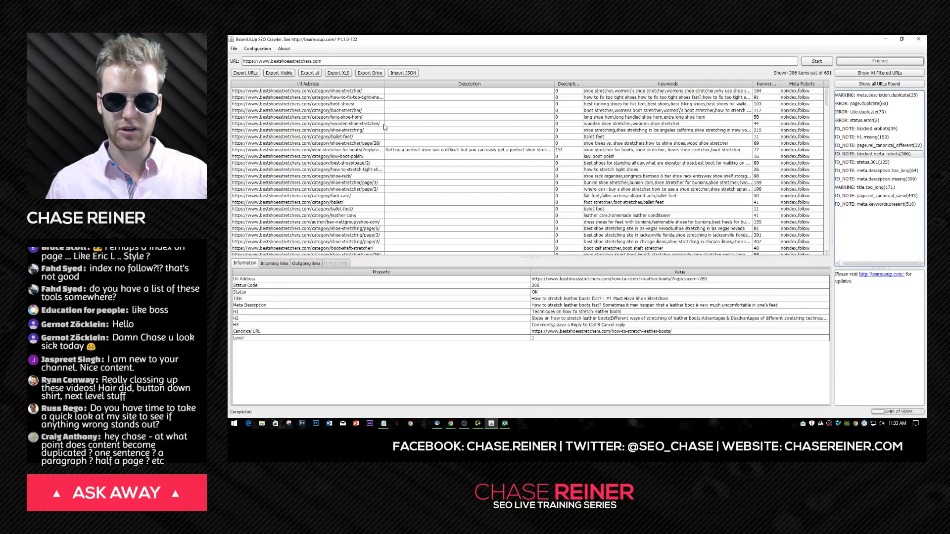
key(alt+Tab)
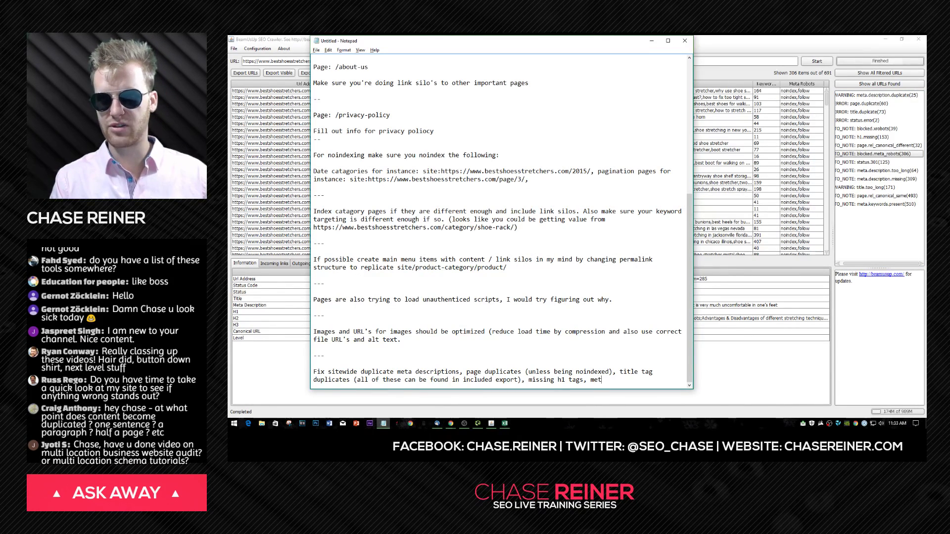
text(meta)
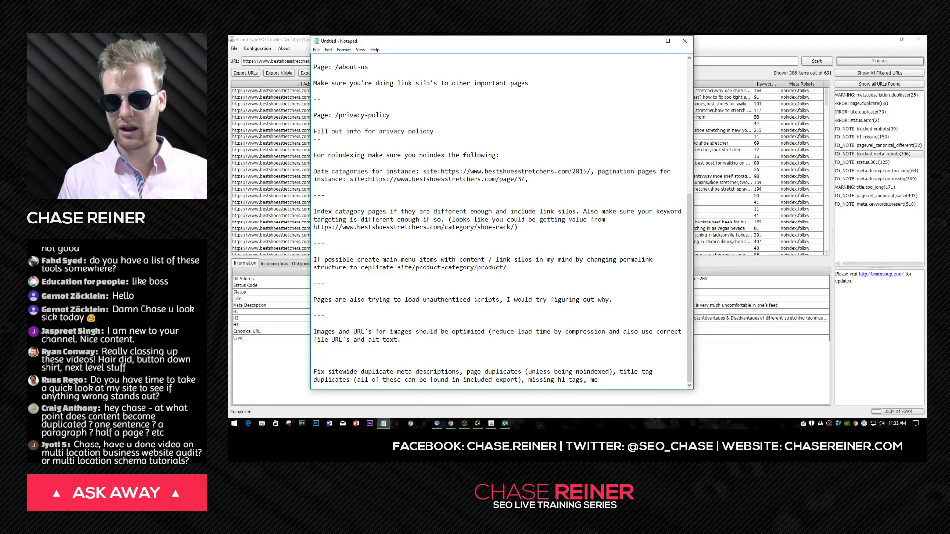
text(eta t)
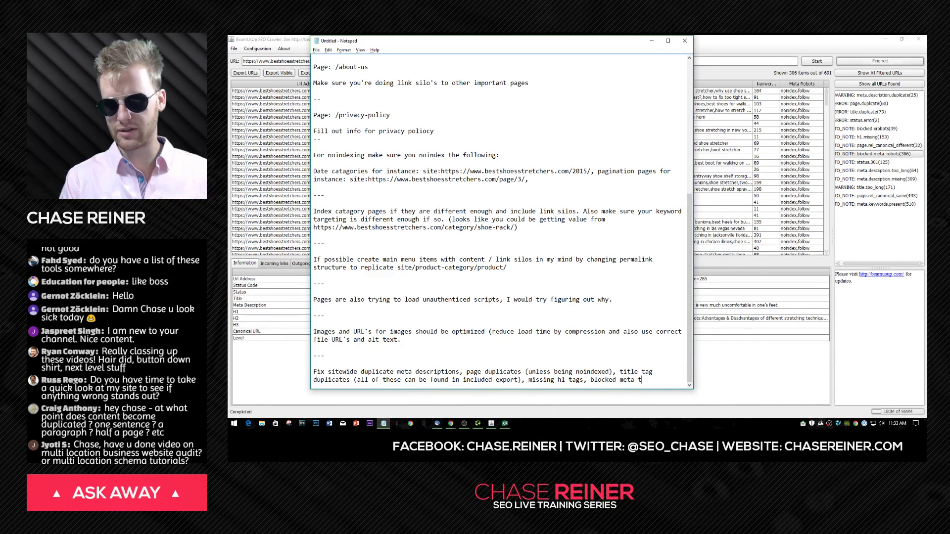
key(BackSpace)
text(robots (try )
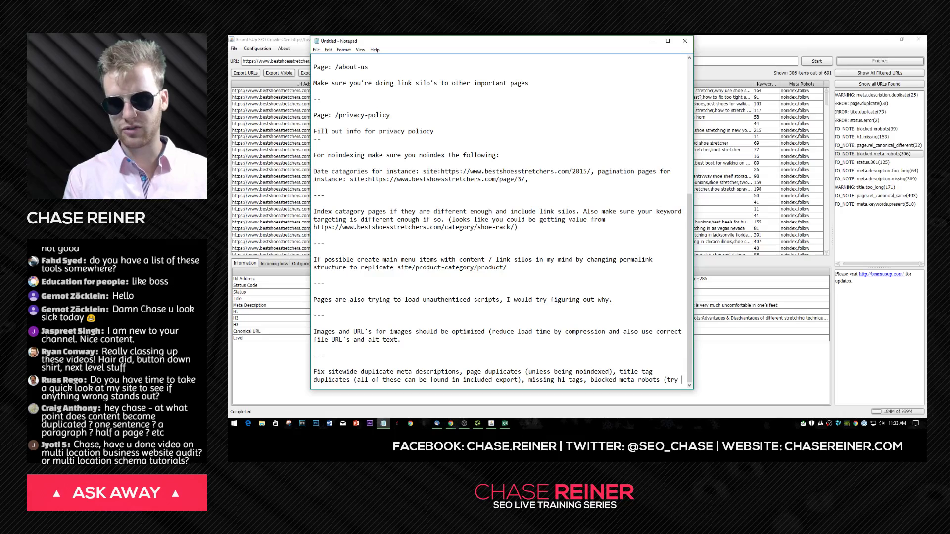
text(swti)
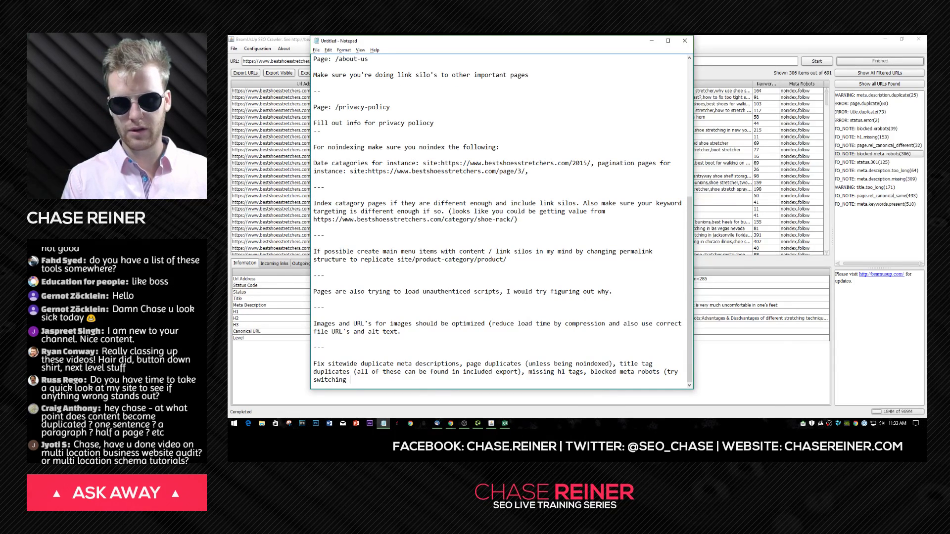
text(ching to nofollow))
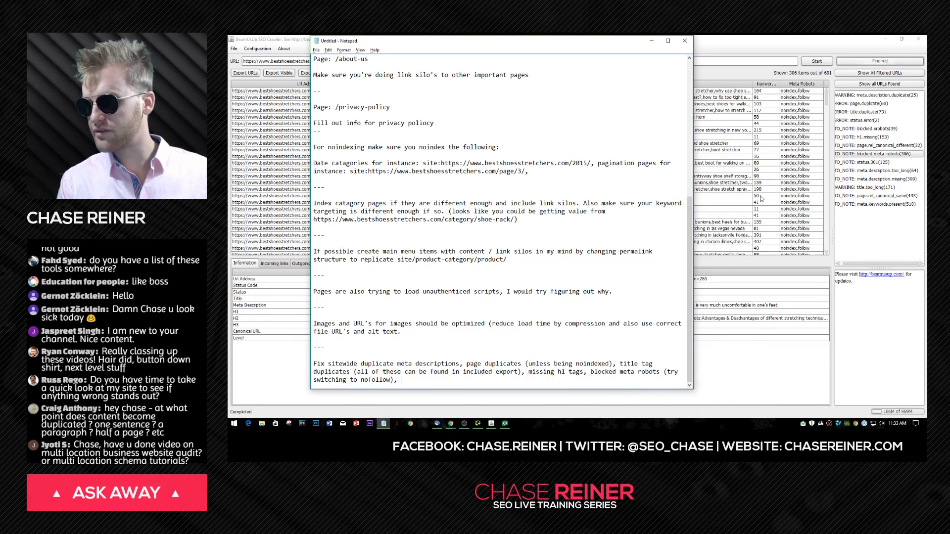
- List the crawler's status.301 pages and add "fix on page 301's interlinking or external linking," to the Notepad note
click(863, 162)
key(alt+Tab)
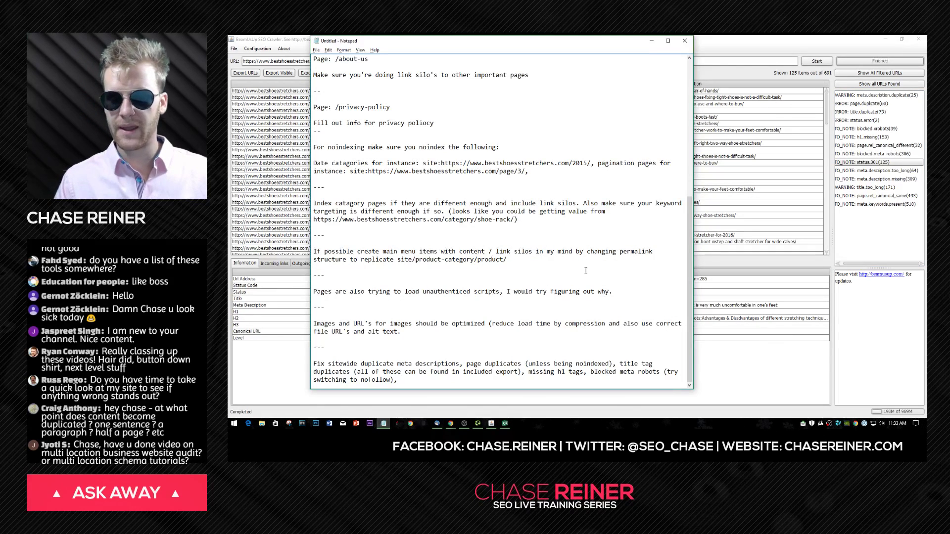
text(fix )
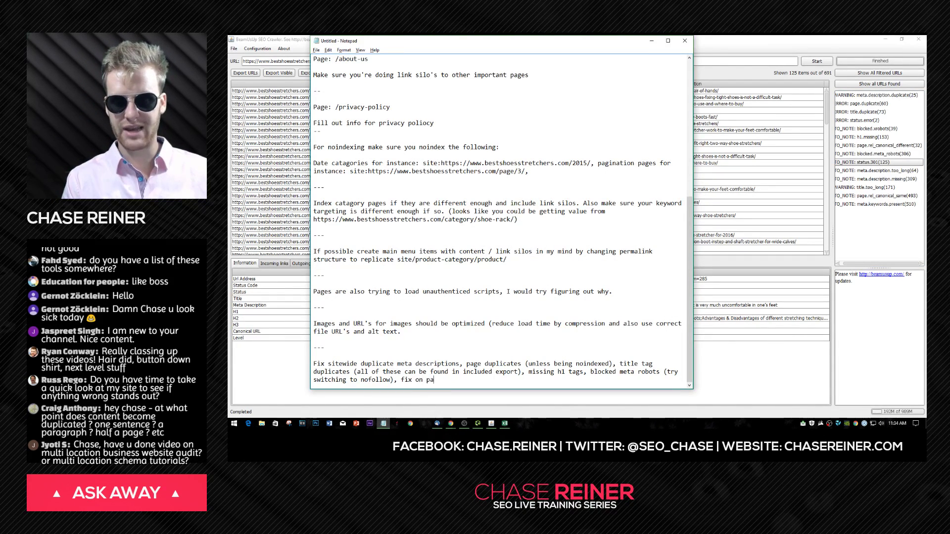
text(on page 301's)
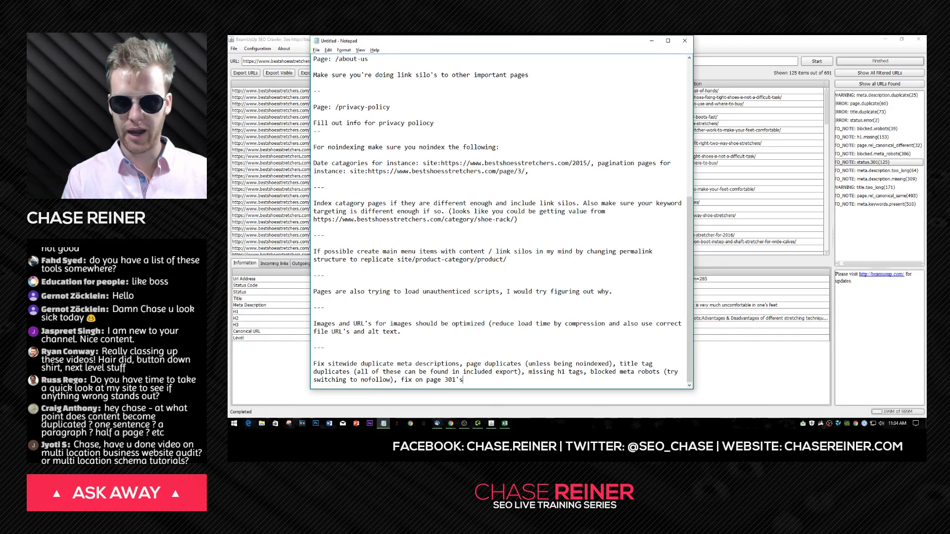
key(BackSpace)
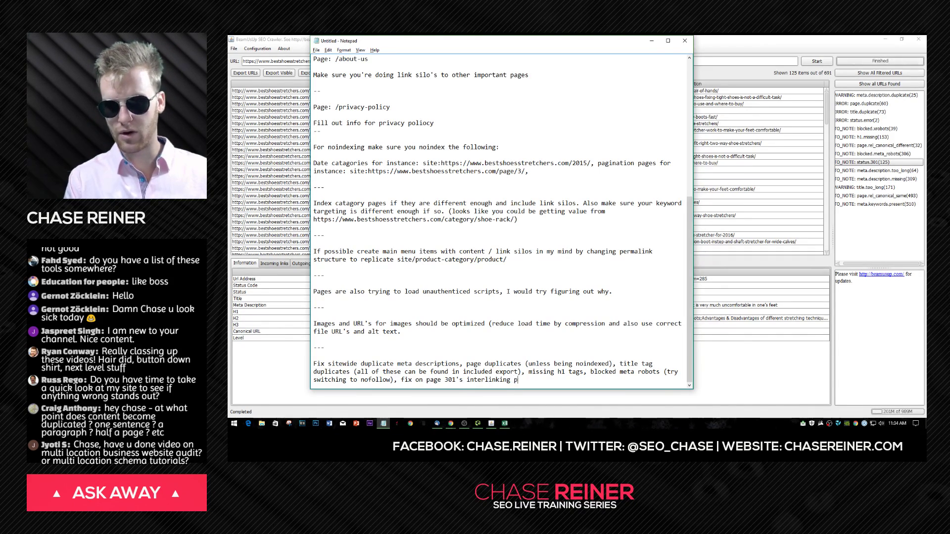
text(ternal linking,)
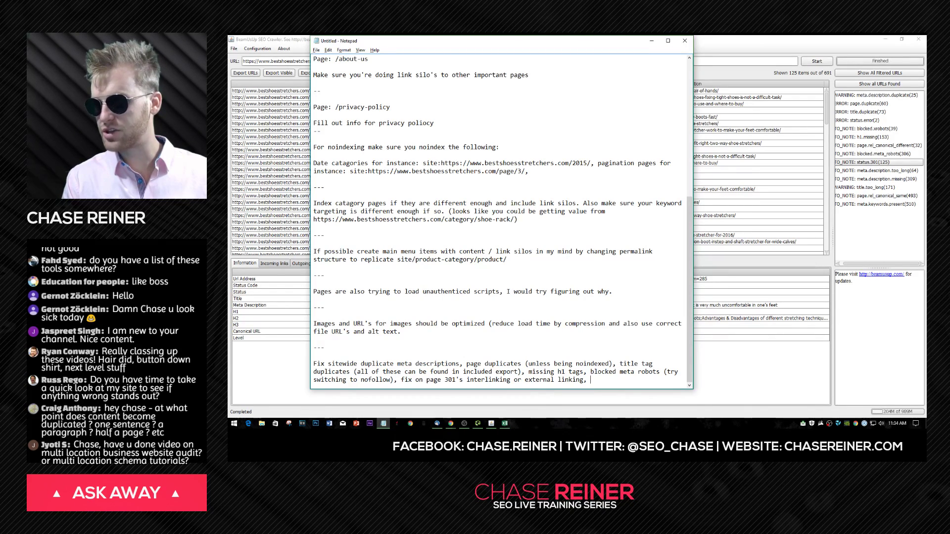
- Continue the note with "meta descriptions too long, meta descriptions missing,"
text( meta de)
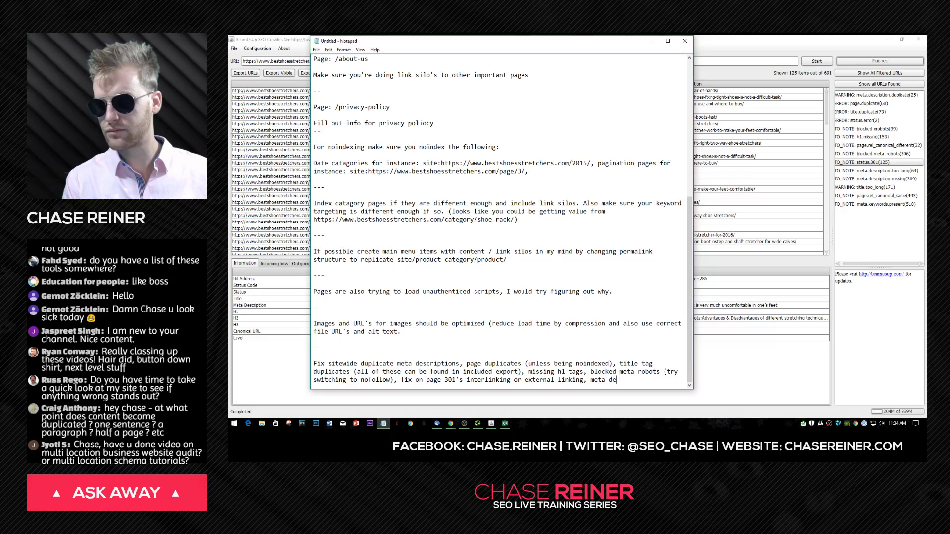
text(scriptio)
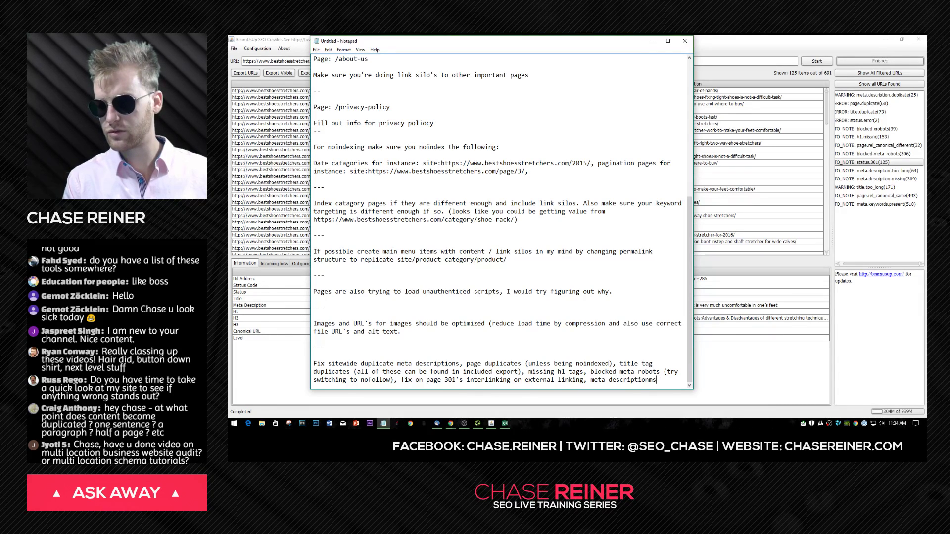
text(ns too long, )
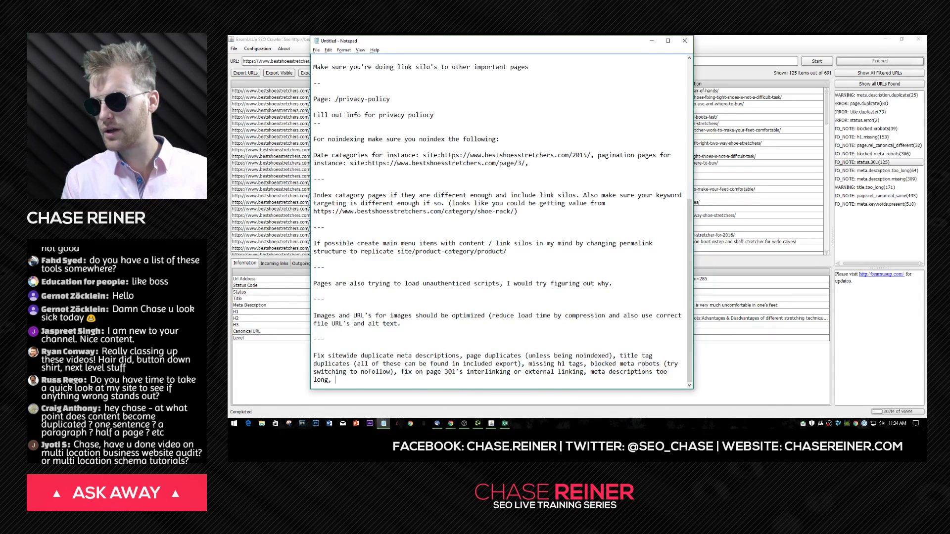
text(meta )
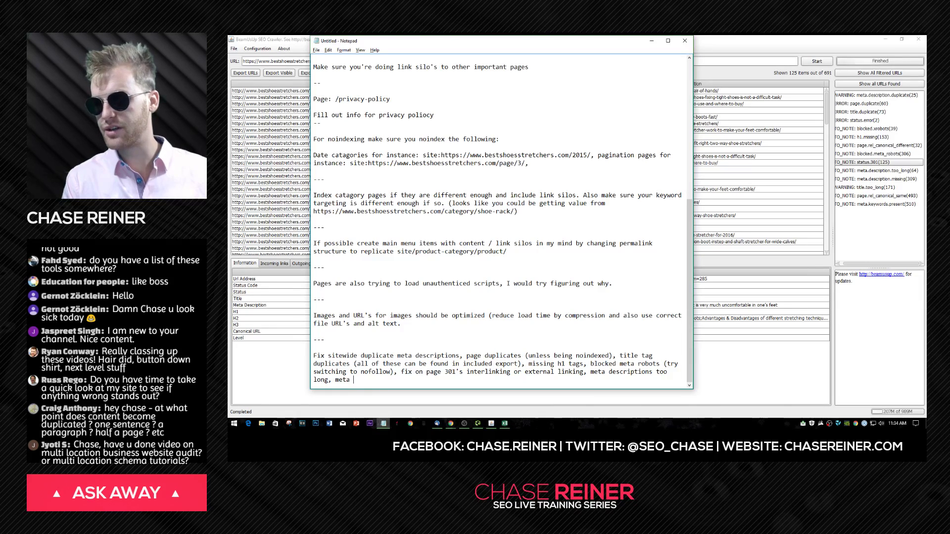
text(descriptions m)
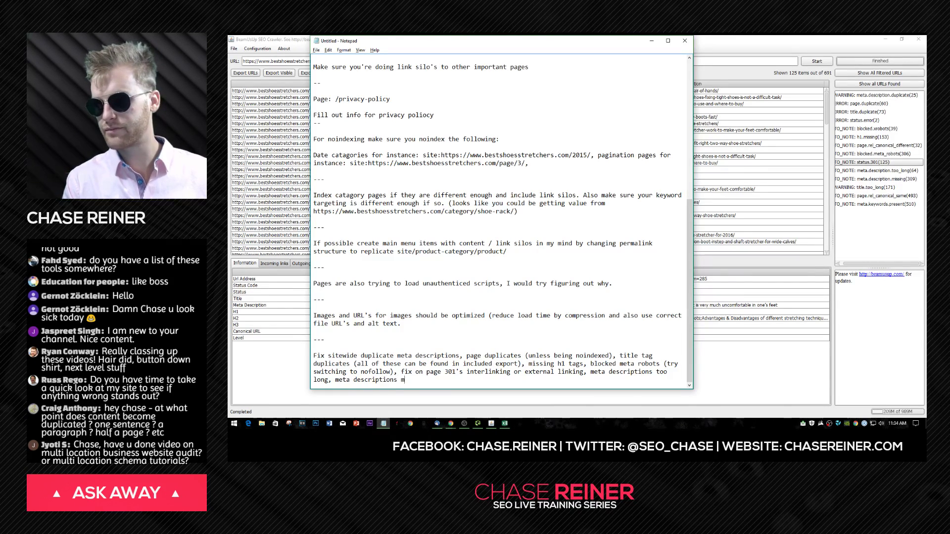
text(issing, title t)
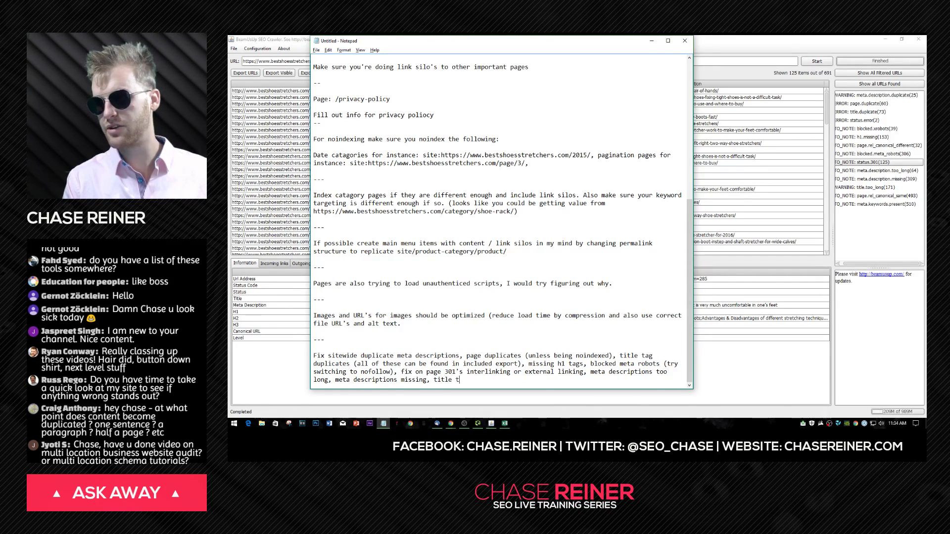
- Finish the note's sentence with "and title too long."
text(oo long, meto)
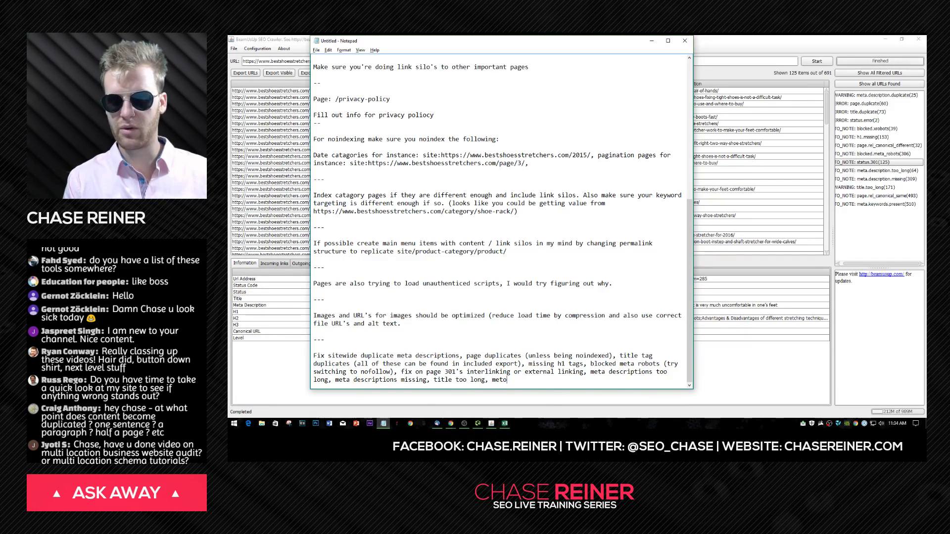
key(BackSpace)
key(BackSpace)
key(BackSpace)
key(BackSpace)
key(BackSpace)
key(BackSpace)
text(.)
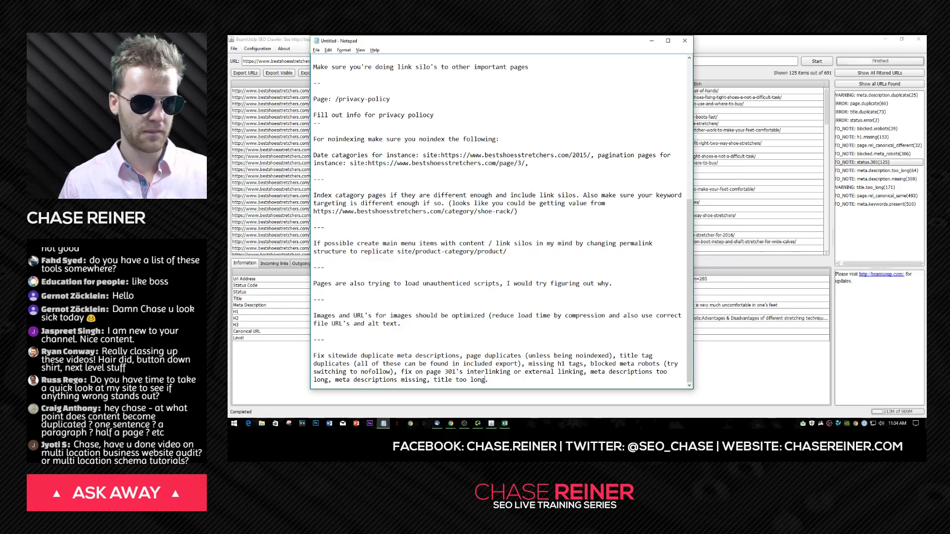
click(433, 379)
text(and)
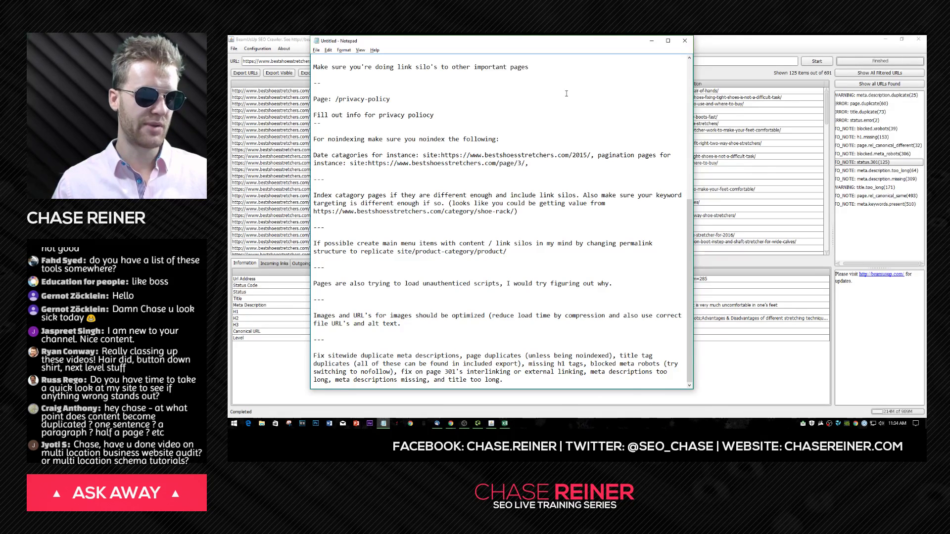
- Minimize the notes, review the crawler's h1.missing and status.error lists, and inspect the which-are-the-best-shoe-stretcher-target URL
click(651, 41)
click(871, 179)
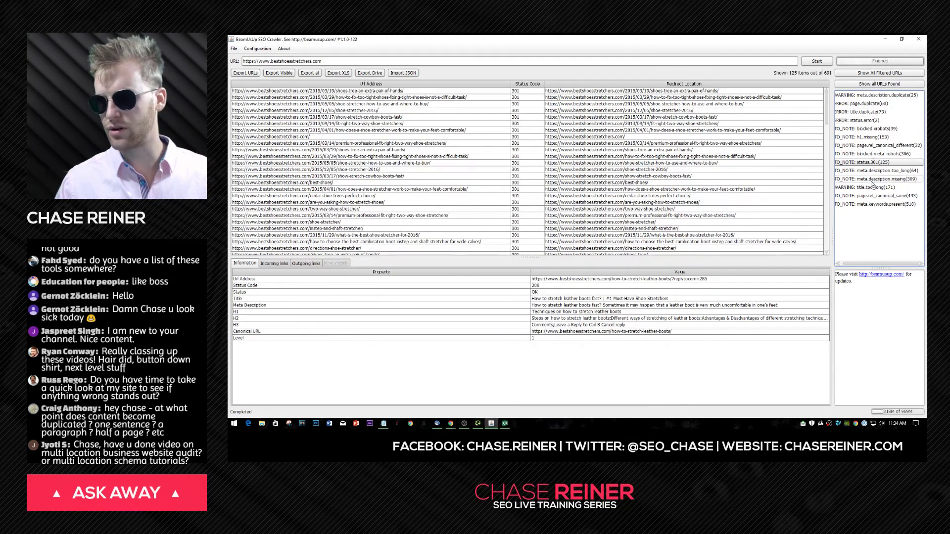
click(866, 137)
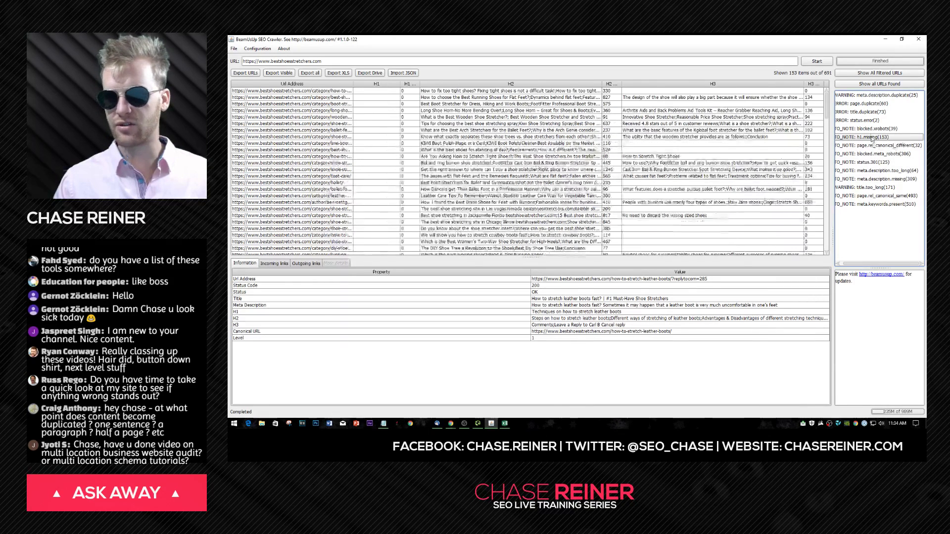
click(858, 120)
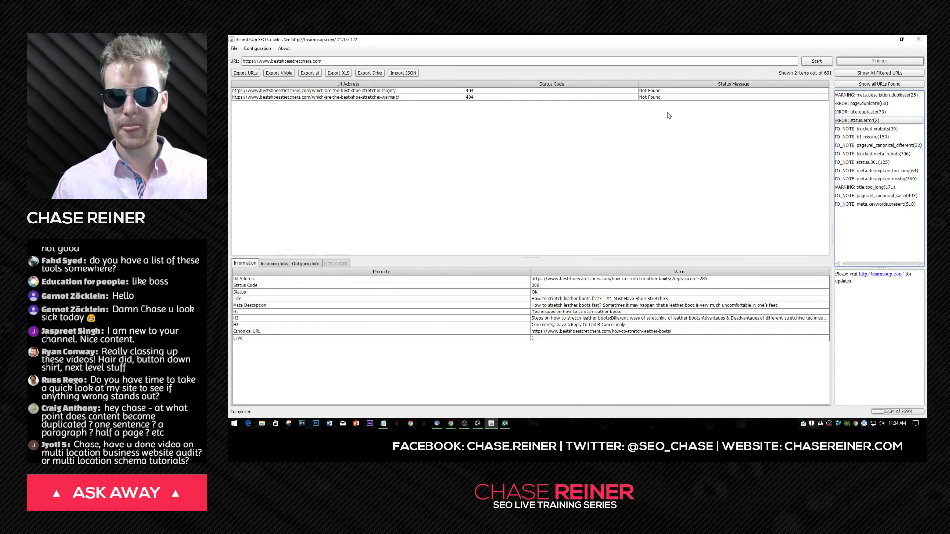
click(470, 91)
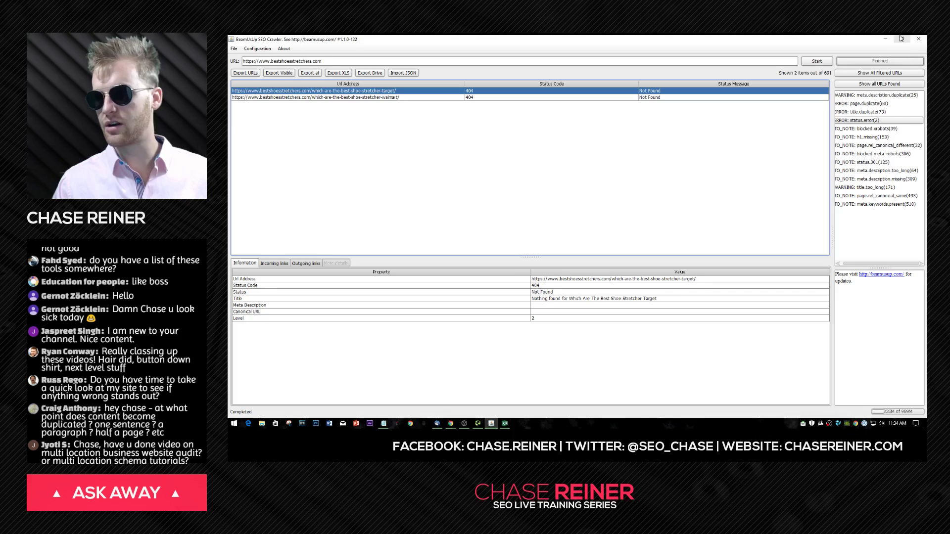
- Close the crawler and switch to the Chrome window showing the article on dress shoes for feet with bunions
click(918, 39)
key(alt+Tab)
key(alt+Tab)
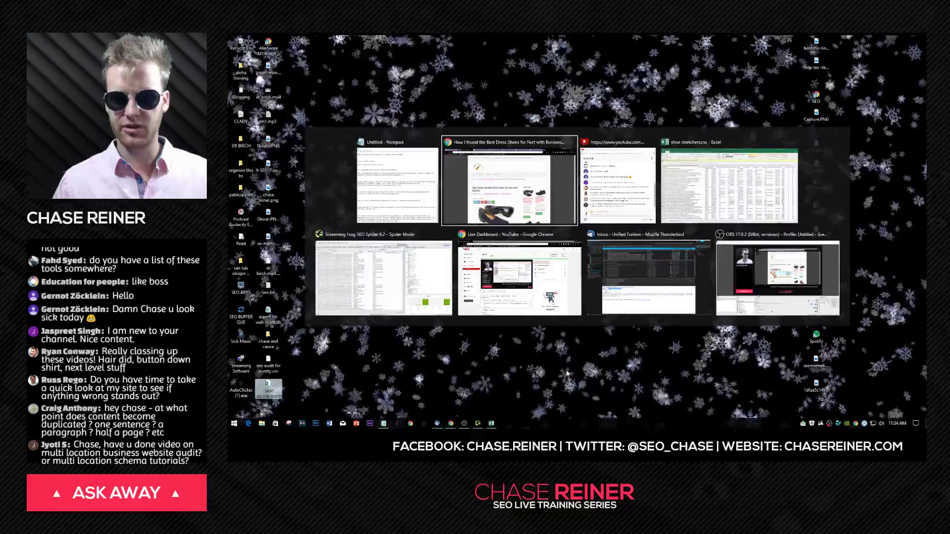